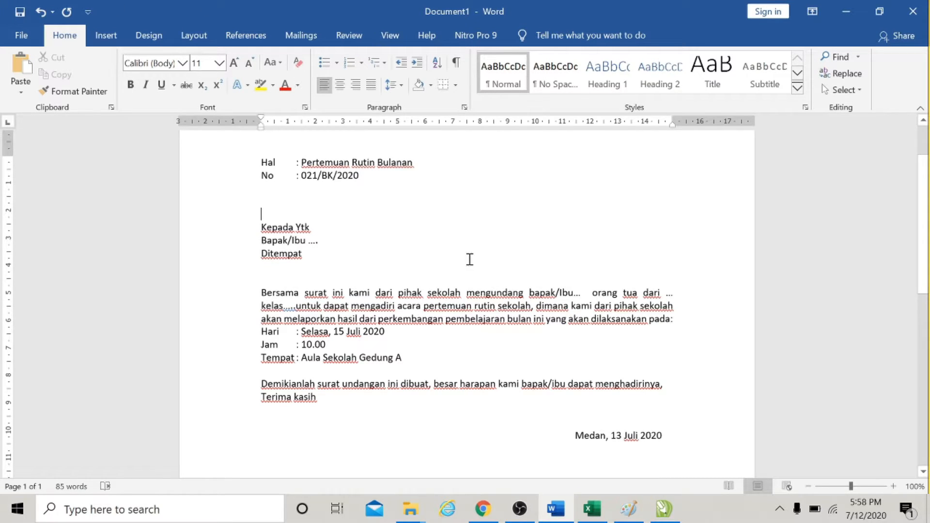
# Start a Letters mail merge using the meeting invitation letter as the main document.
pyautogui.scroll(2, 495, 235)
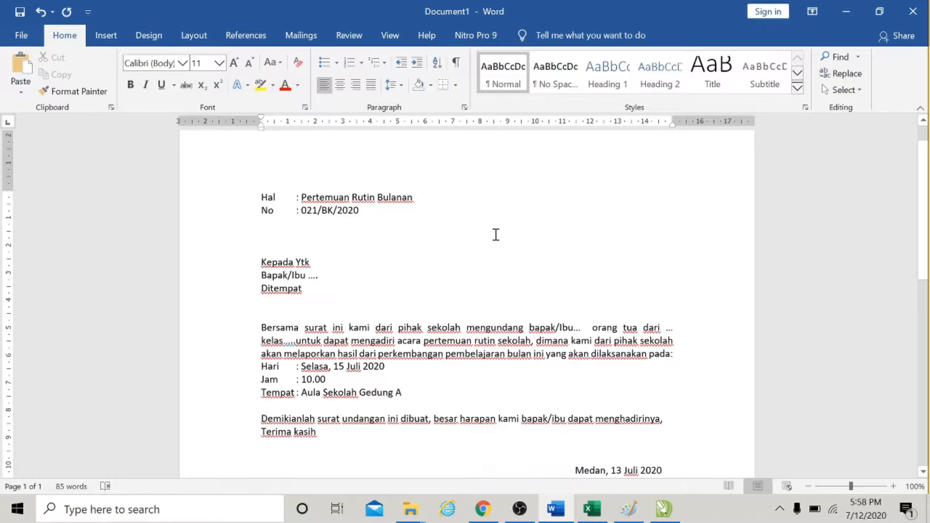
pyautogui.scroll(-1, 495, 235)
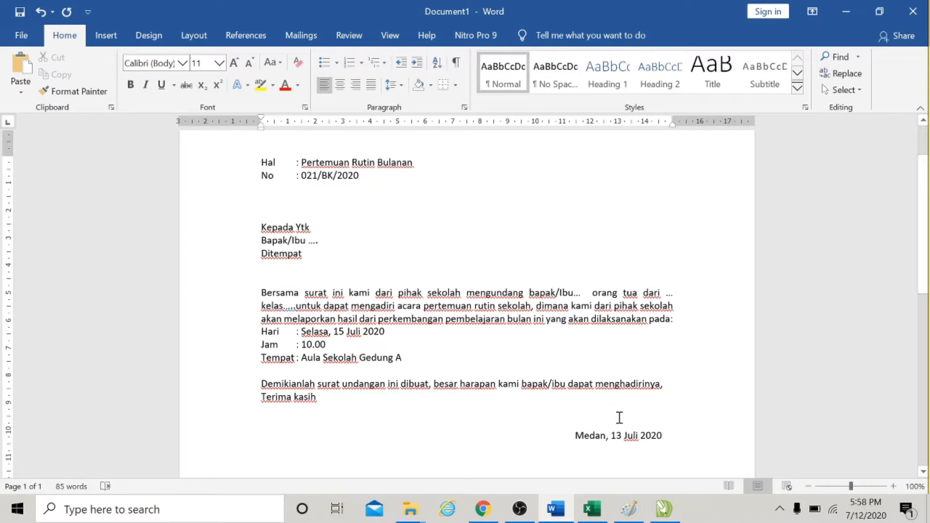
pyautogui.scroll(-3, 680, 374)
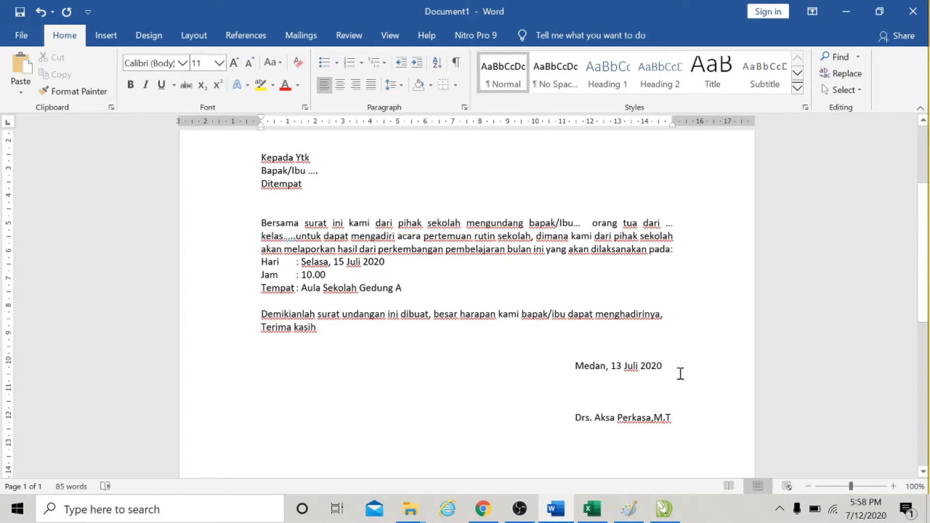
pyautogui.scroll(3, 680, 374)
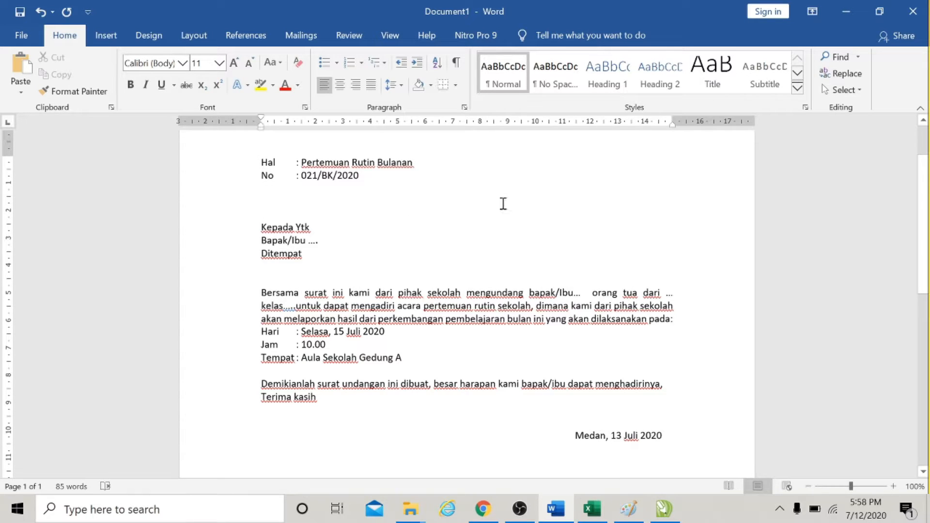
pyautogui.scroll(-1, 502, 204)
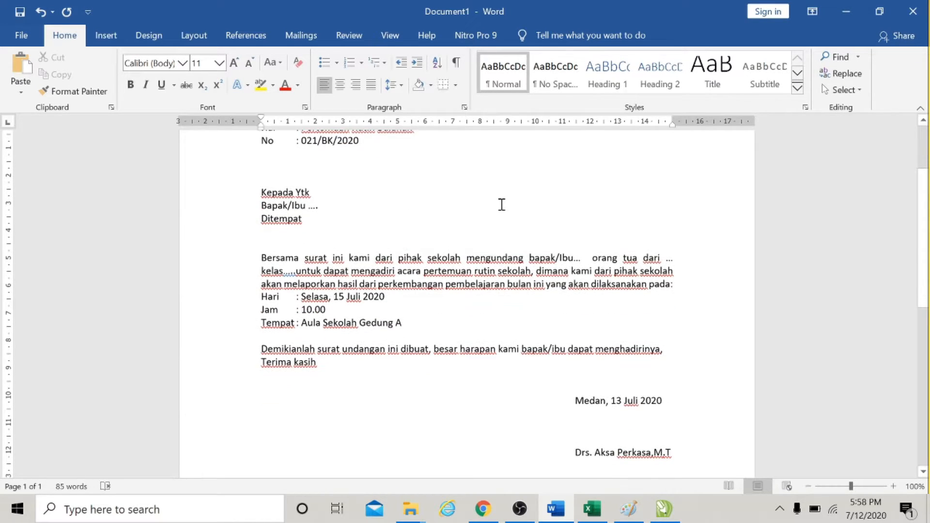
pyautogui.scroll(1, 501, 204)
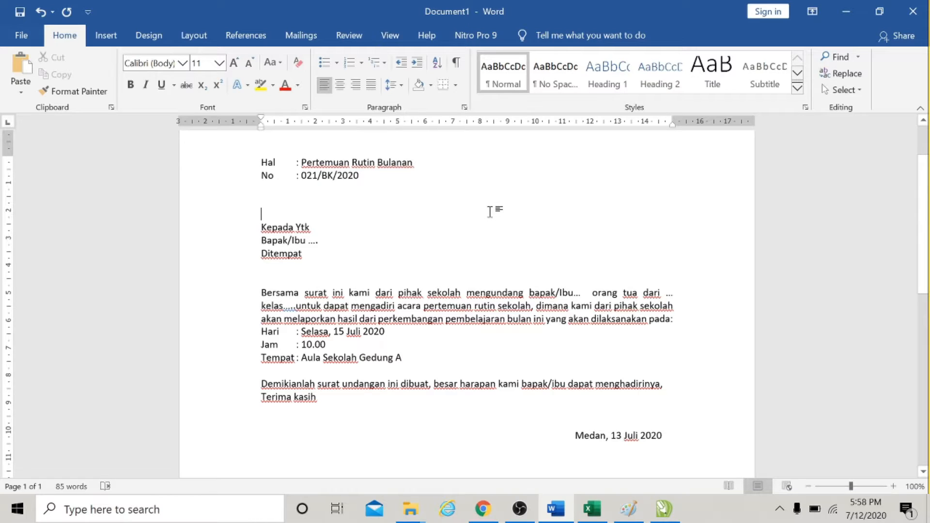
pyautogui.click(302, 34)
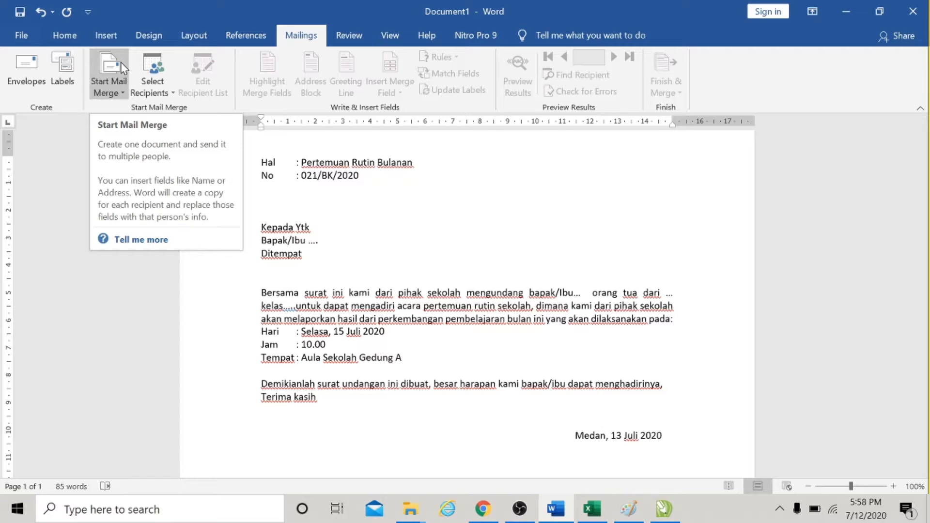
pyautogui.click(125, 100)
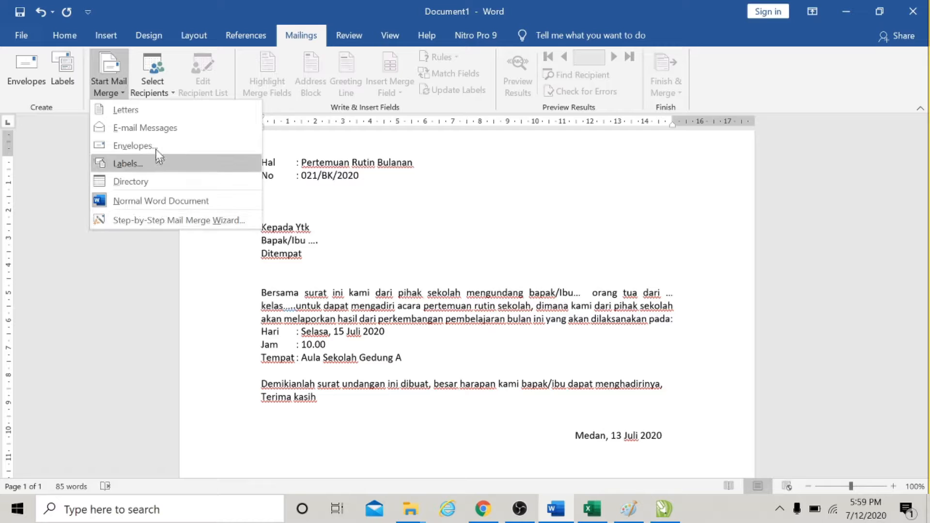
pyautogui.click(141, 111)
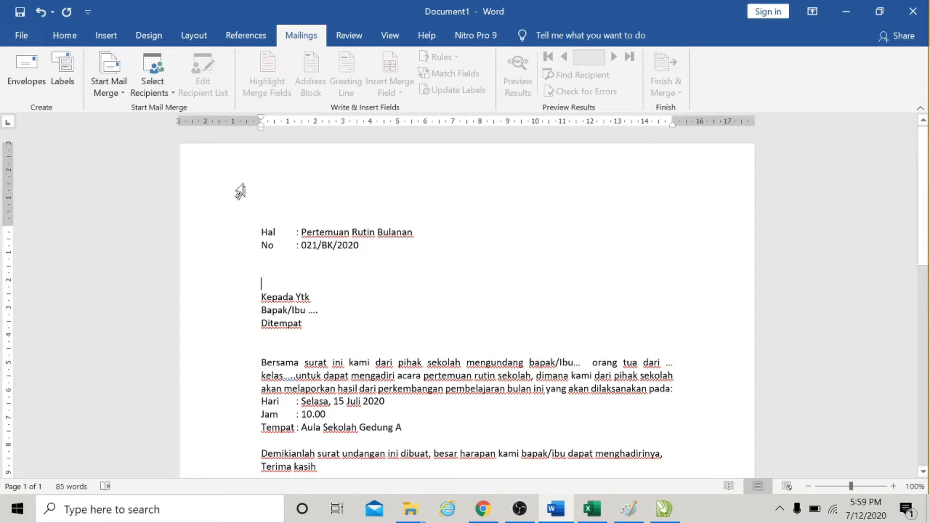
# Begin typing a new recipient list and open its column customization.
pyautogui.click(173, 95)
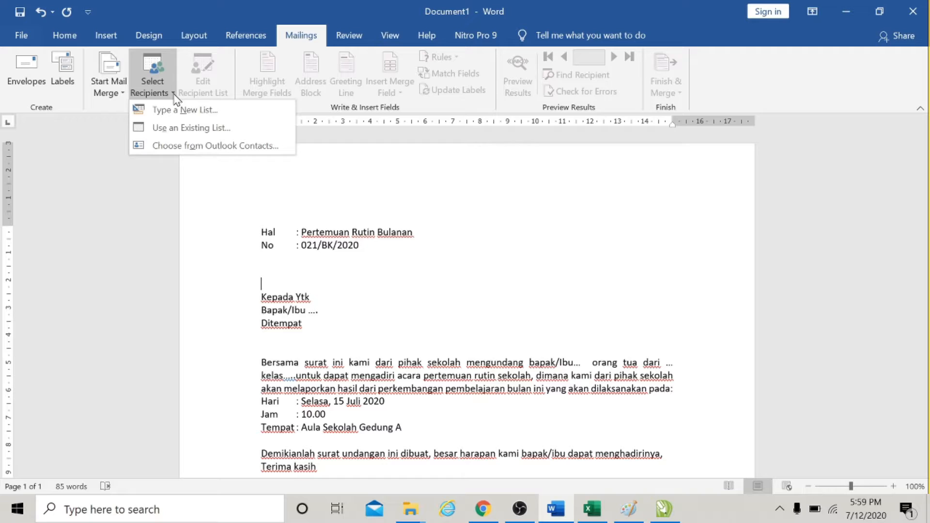
pyautogui.click(199, 113)
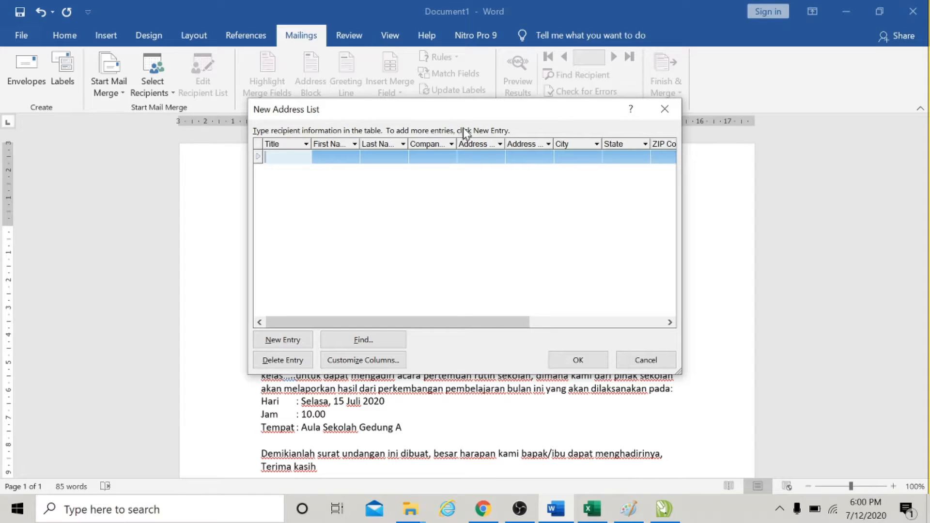
pyautogui.click(394, 362)
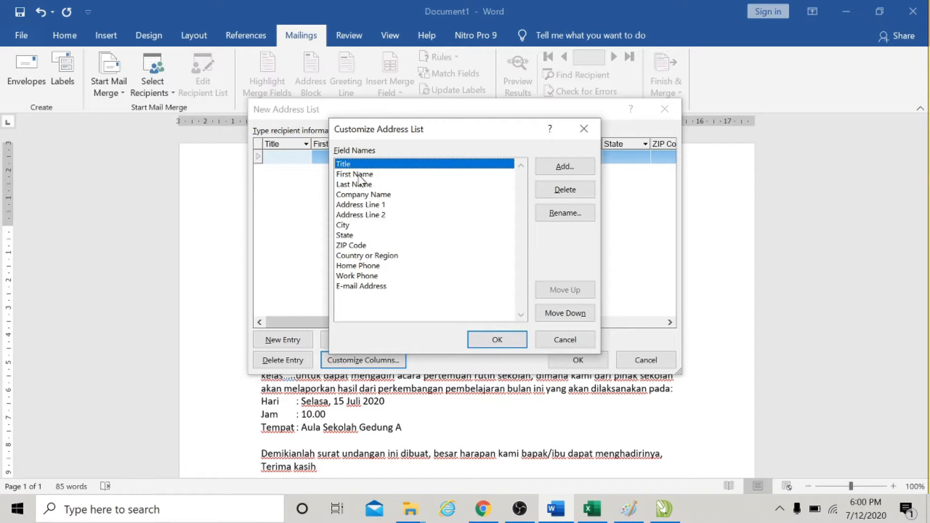
# Delete every default field from the address list, confirming each deletion.
pyautogui.click(564, 190)
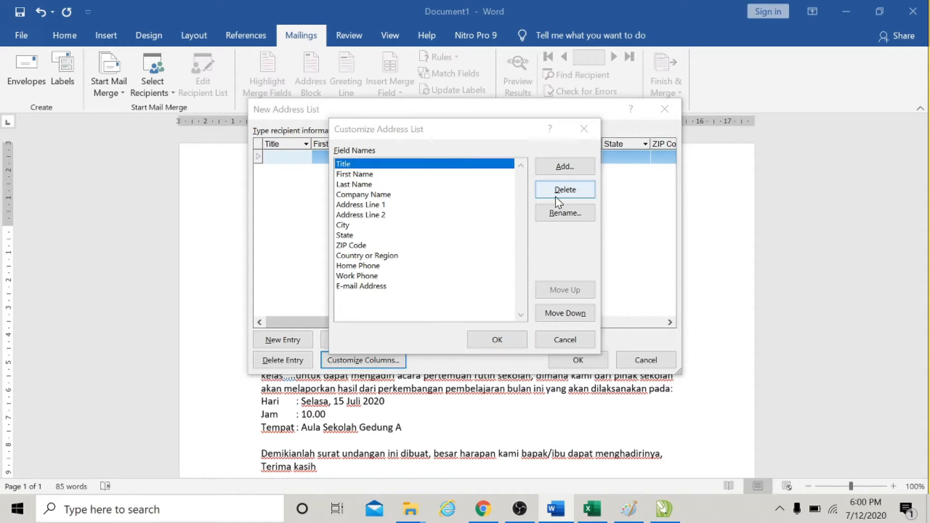
pyautogui.click(442, 296)
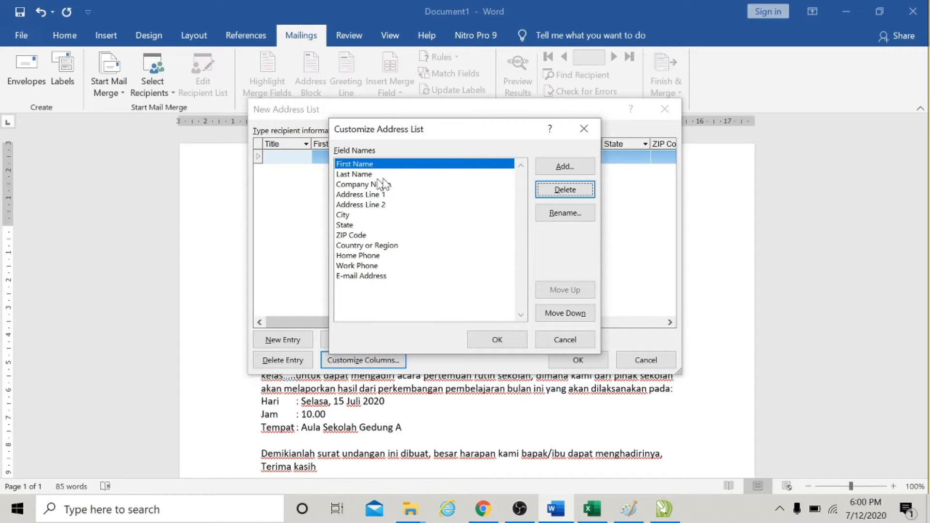
pyautogui.click(578, 192)
pyautogui.click(443, 295)
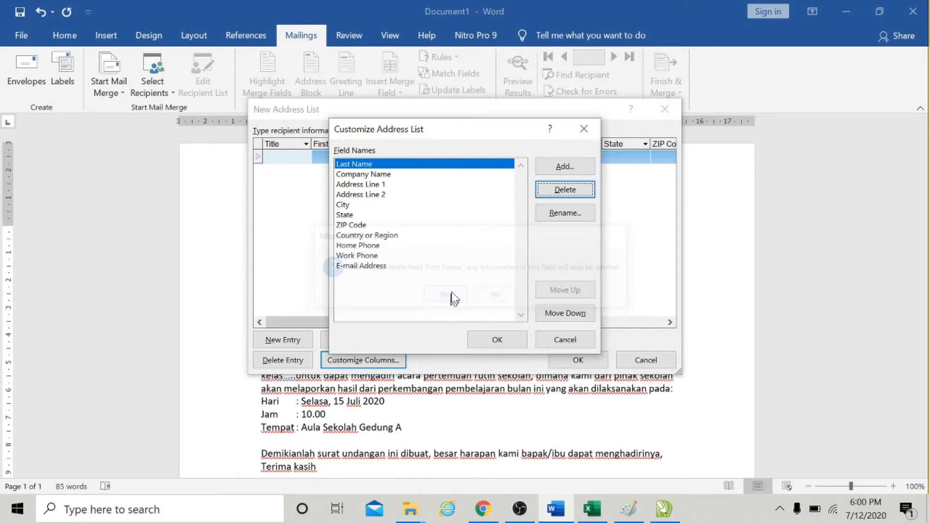
pyautogui.click(551, 192)
pyautogui.click(457, 295)
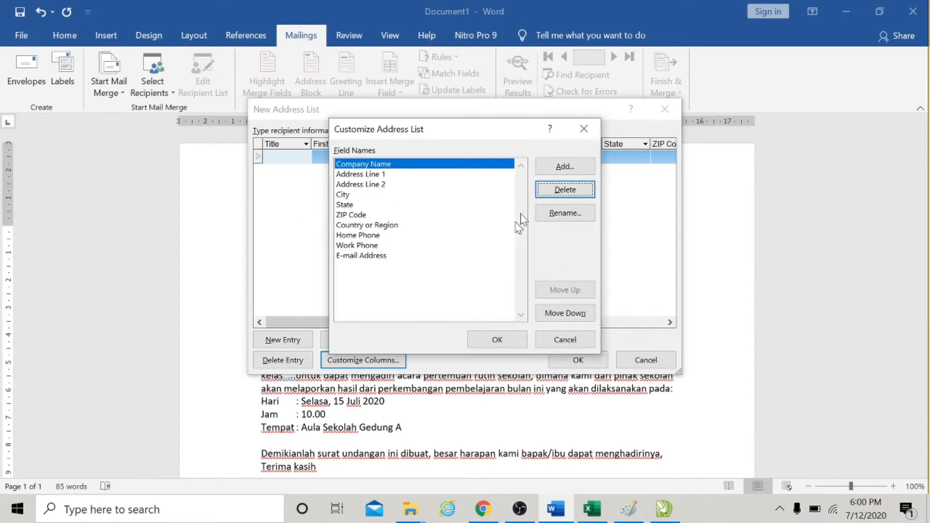
pyautogui.click(552, 191)
pyautogui.click(443, 295)
pyautogui.click(557, 190)
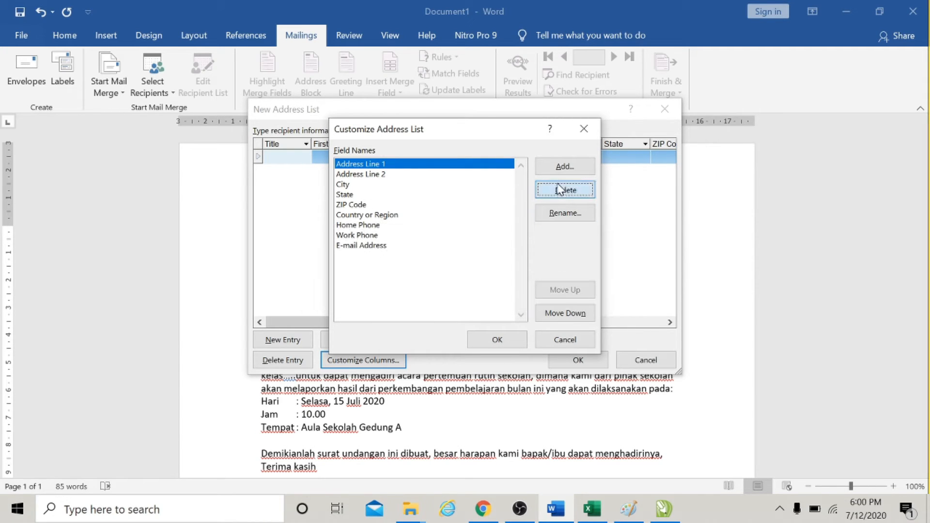
pyautogui.click(443, 295)
pyautogui.click(542, 191)
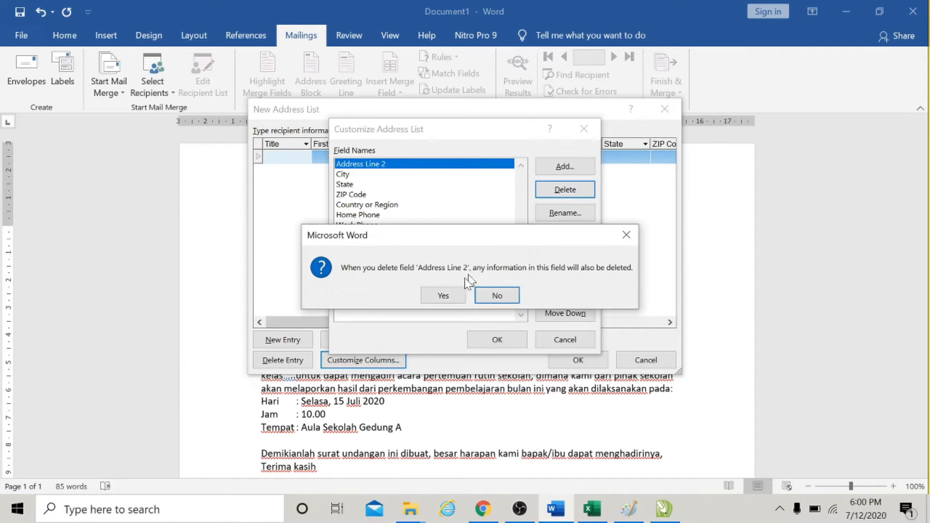
pyautogui.click(444, 295)
pyautogui.click(541, 191)
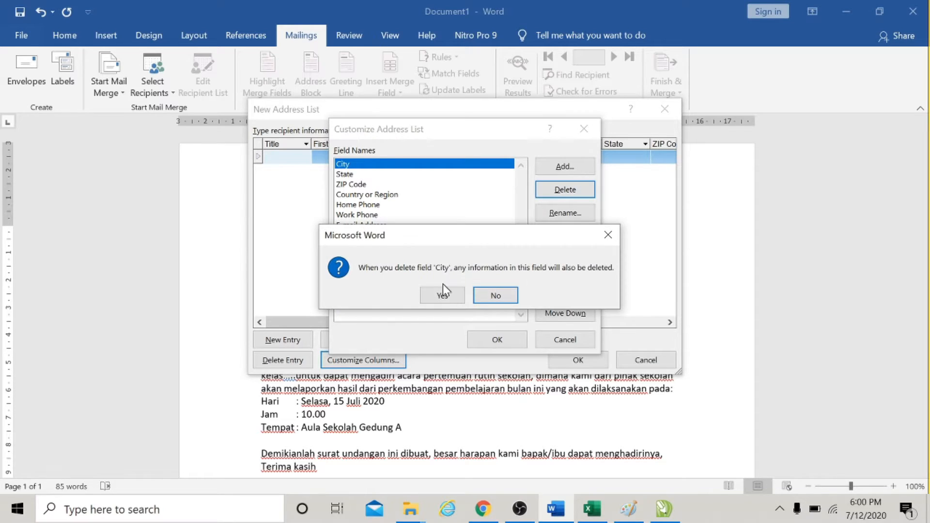
pyautogui.click(442, 293)
pyautogui.click(564, 190)
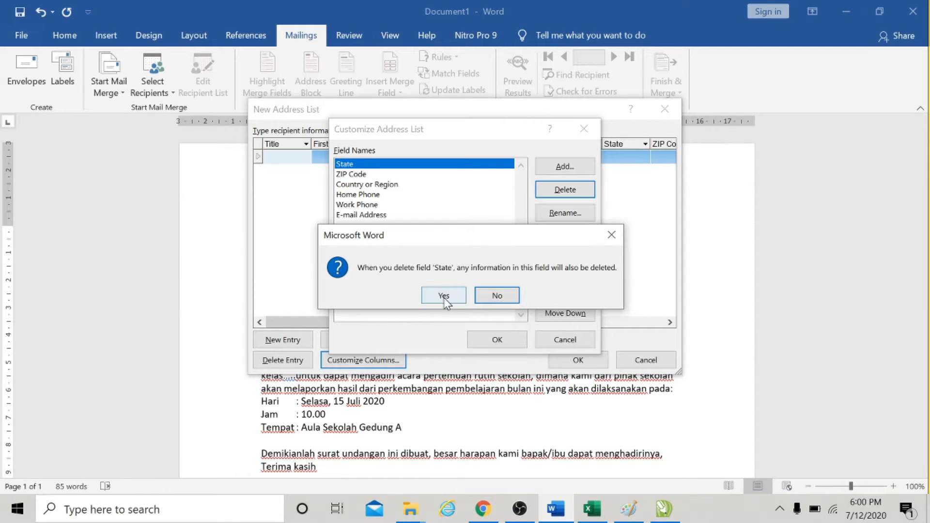
pyautogui.click(443, 295)
pyautogui.click(557, 191)
pyautogui.click(432, 301)
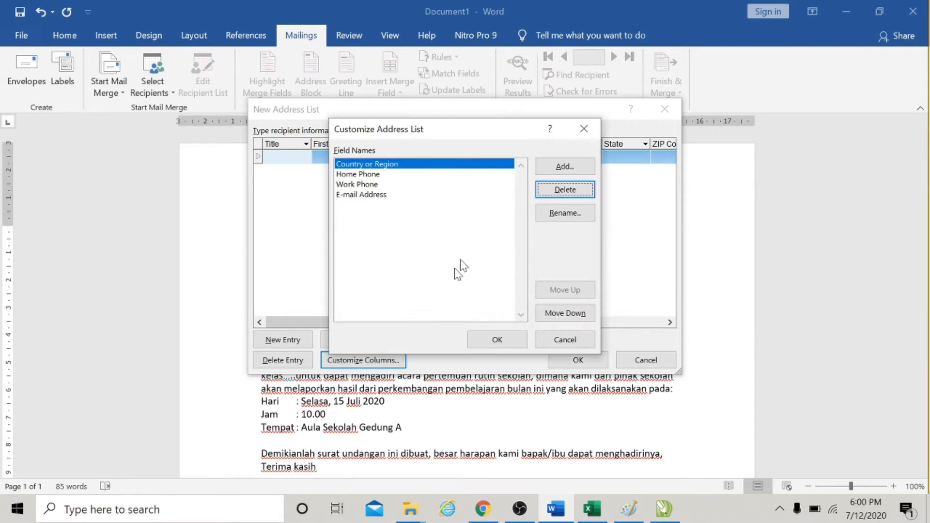
pyautogui.click(545, 193)
pyautogui.click(449, 294)
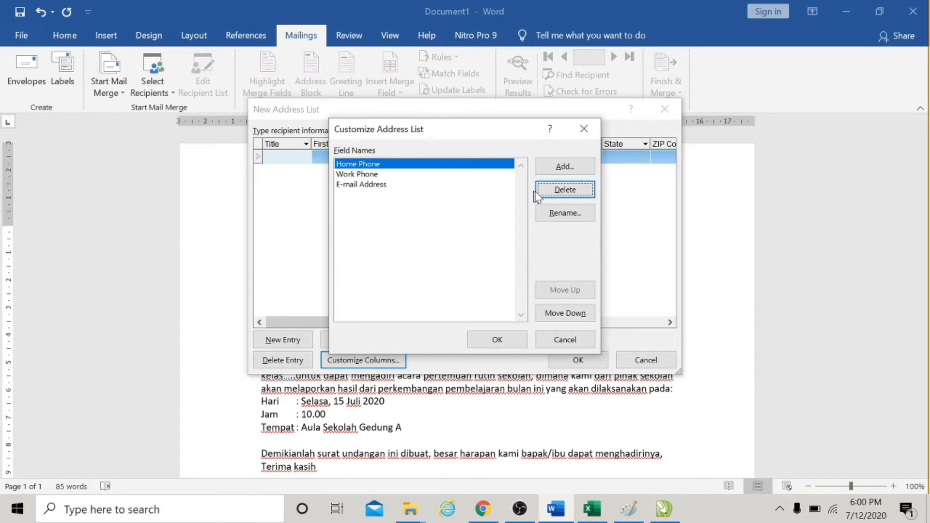
pyautogui.click(552, 191)
pyautogui.click(438, 297)
pyautogui.click(552, 189)
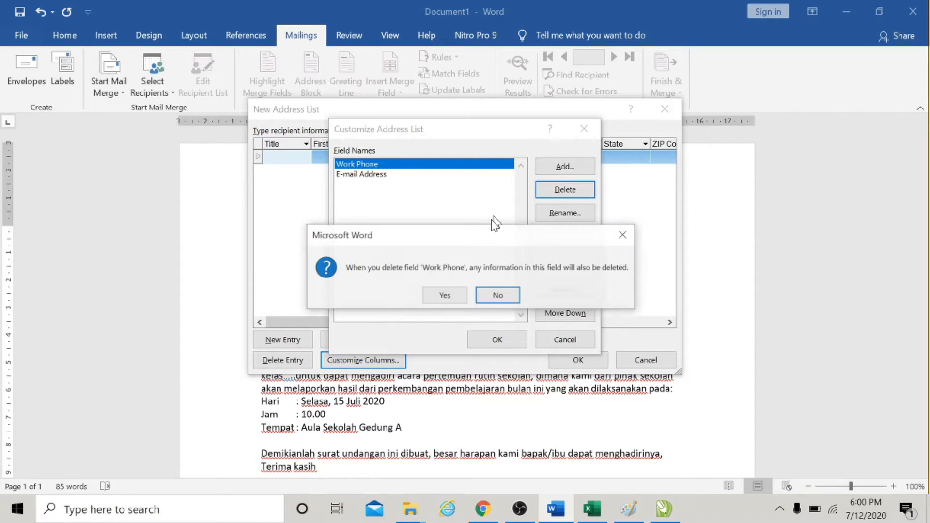
pyautogui.click(445, 295)
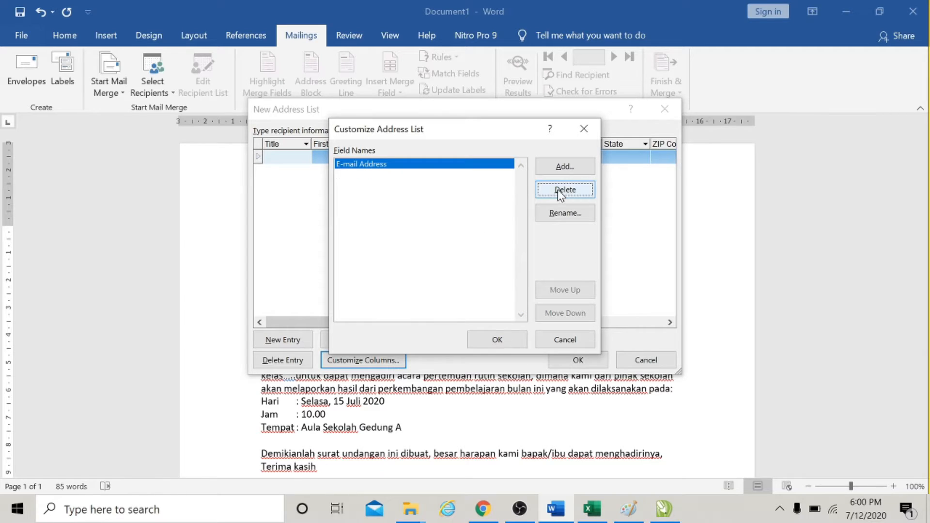
pyautogui.click(557, 190)
pyautogui.click(450, 297)
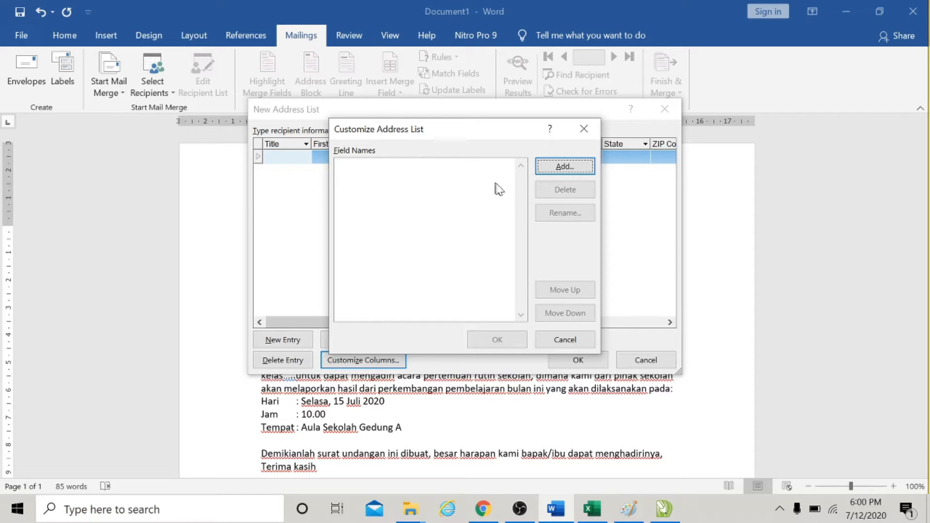
# Add two new fields named NamaOrtu and NamaSiswa to the address list.
pyautogui.click(556, 166)
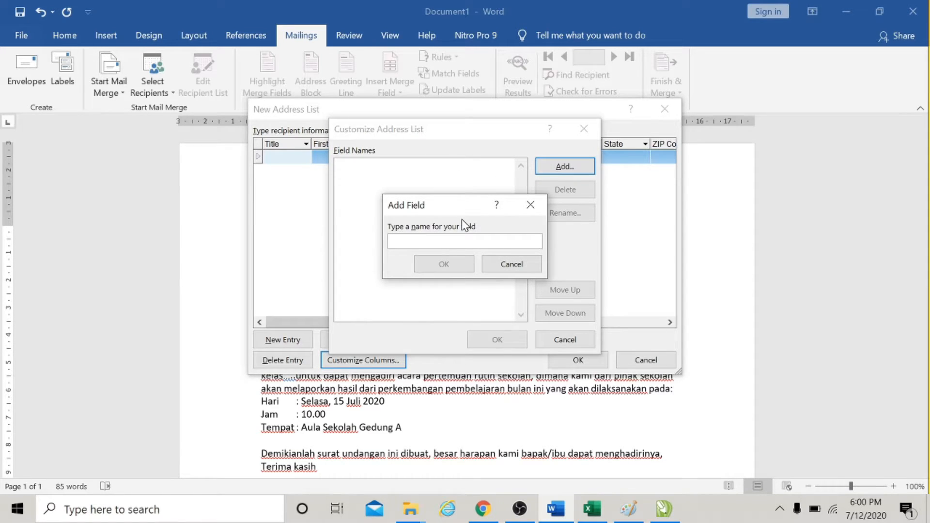
pyautogui.write('Nama')
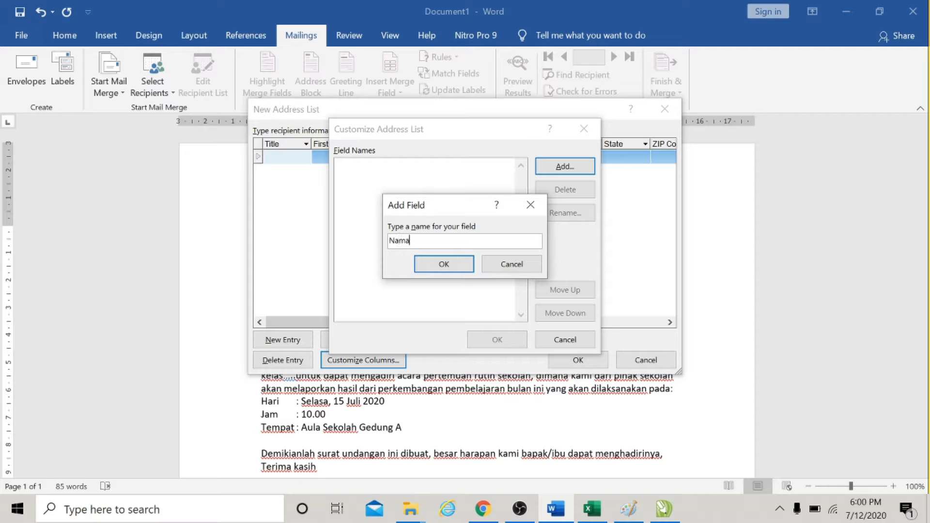
pyautogui.write('Ortu')
pyautogui.click(441, 266)
pyautogui.click(545, 168)
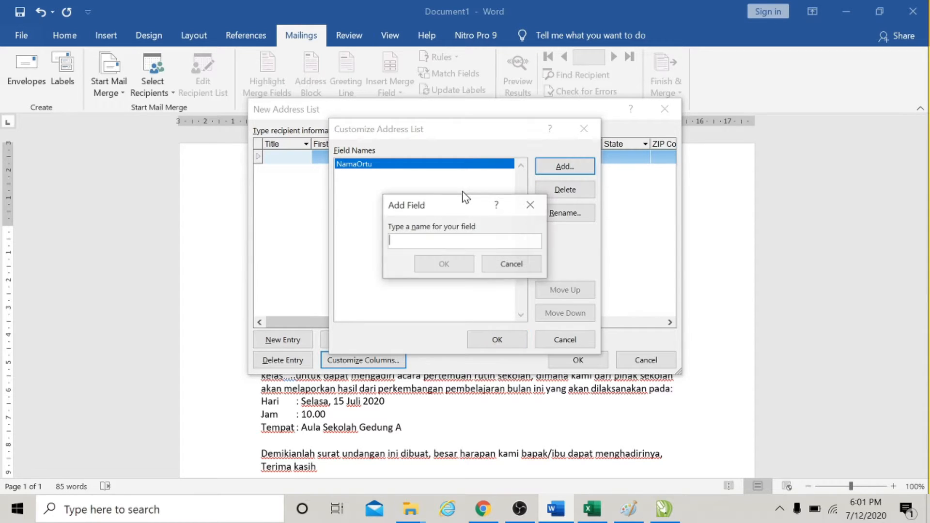
pyautogui.write('Nama')
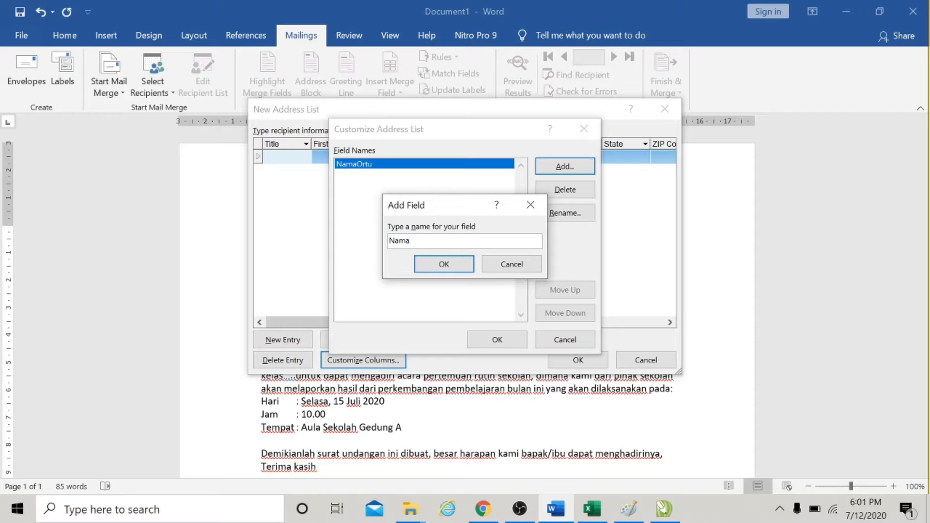
pyautogui.write('Siswa')
pyautogui.click(468, 261)
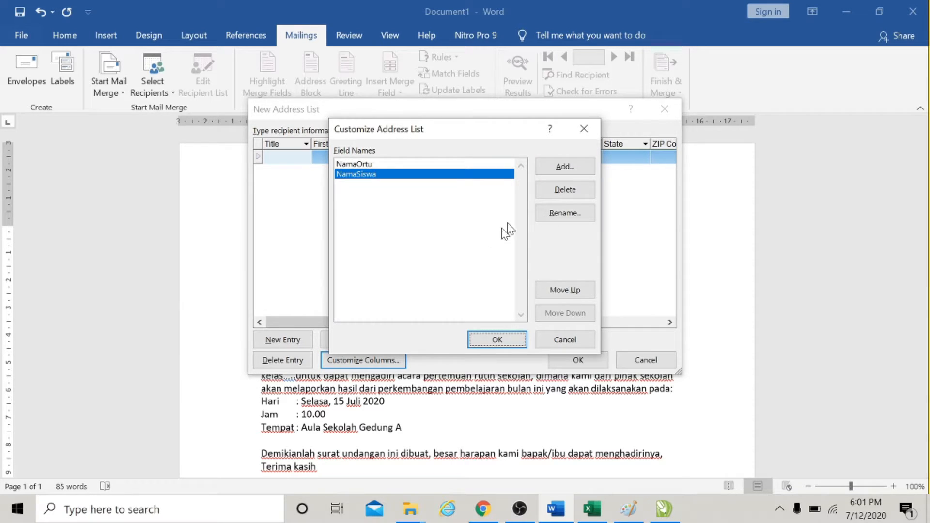
# Add a Kelas field and move it to the top of the field list.
pyautogui.click(563, 169)
pyautogui.write('K')
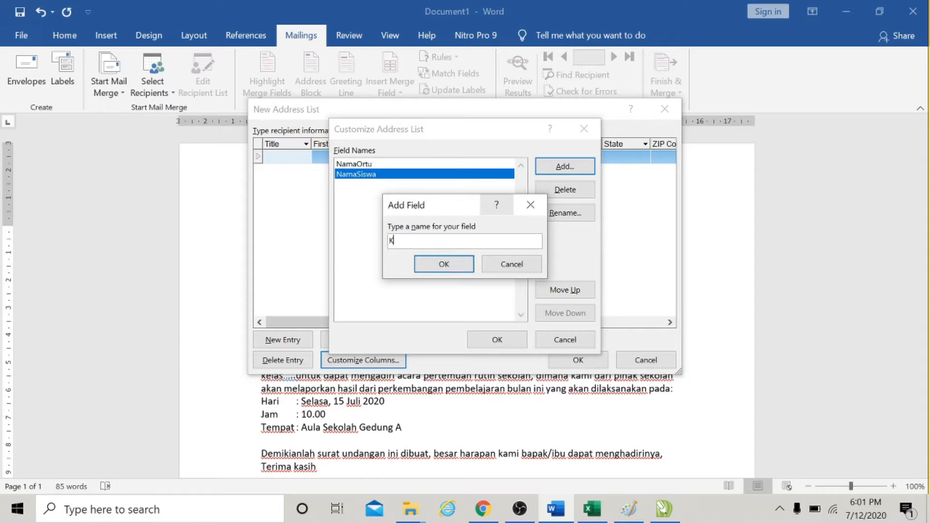
pyautogui.write('elas')
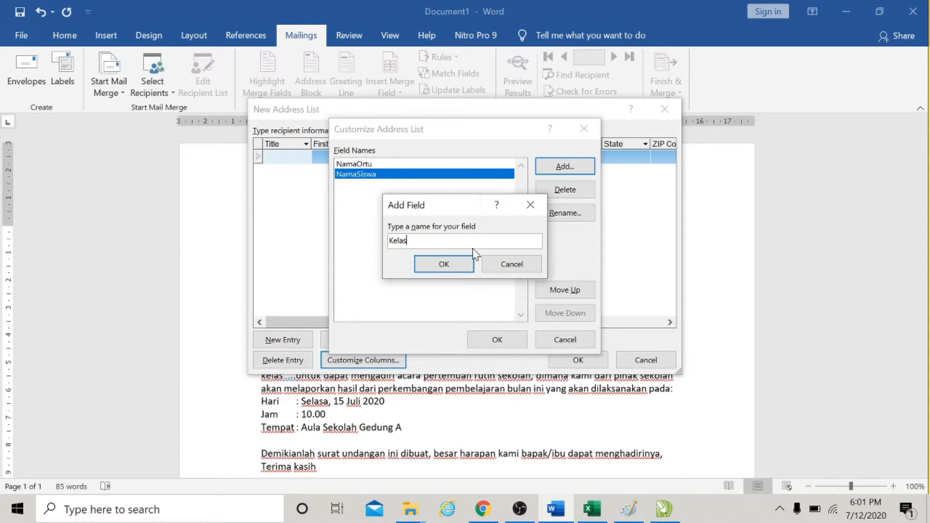
pyautogui.click(467, 264)
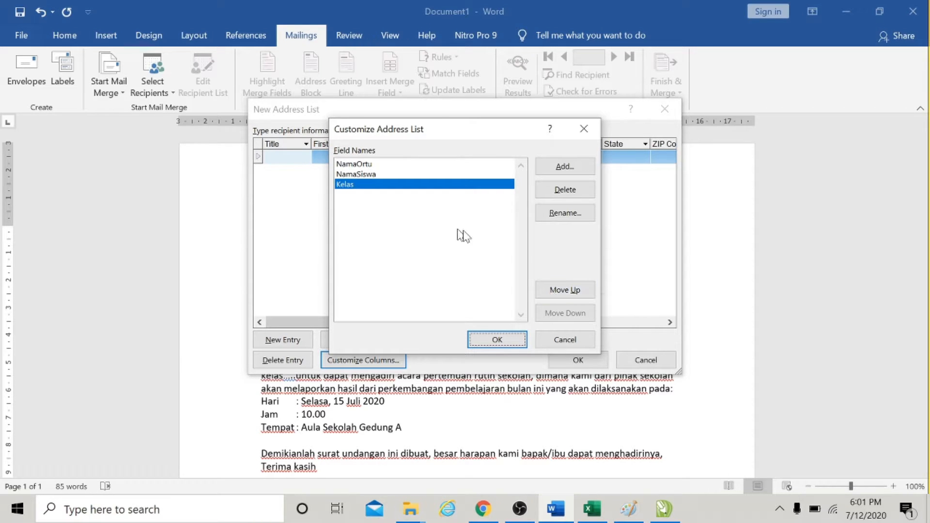
pyautogui.click(554, 291)
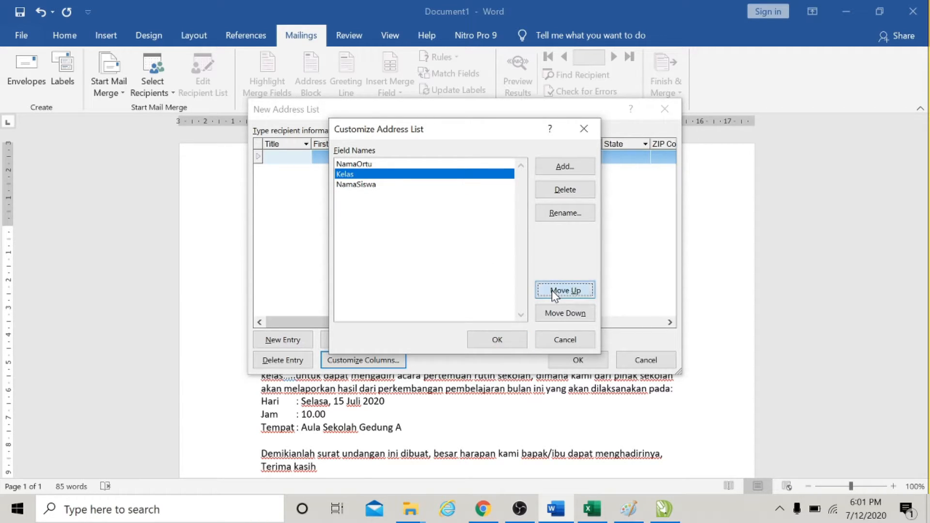
pyautogui.click(551, 290)
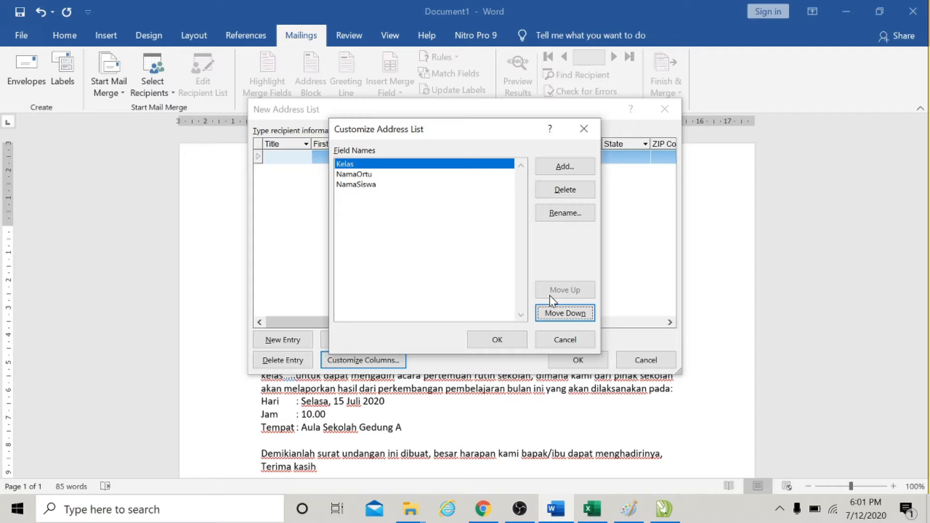
# Reorder the address list fields to NamaOrtu, NamaSiswa, Kelas and close the column customization.
pyautogui.click(370, 175)
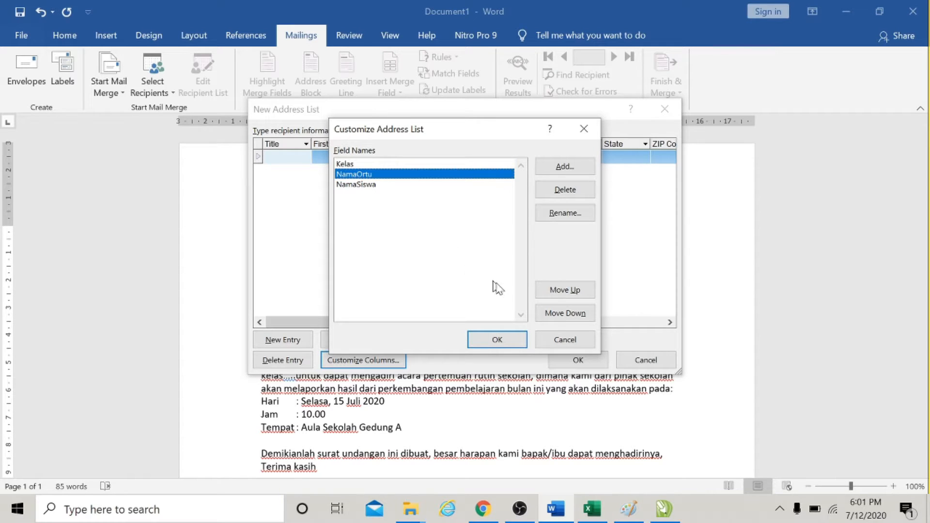
pyautogui.click(561, 290)
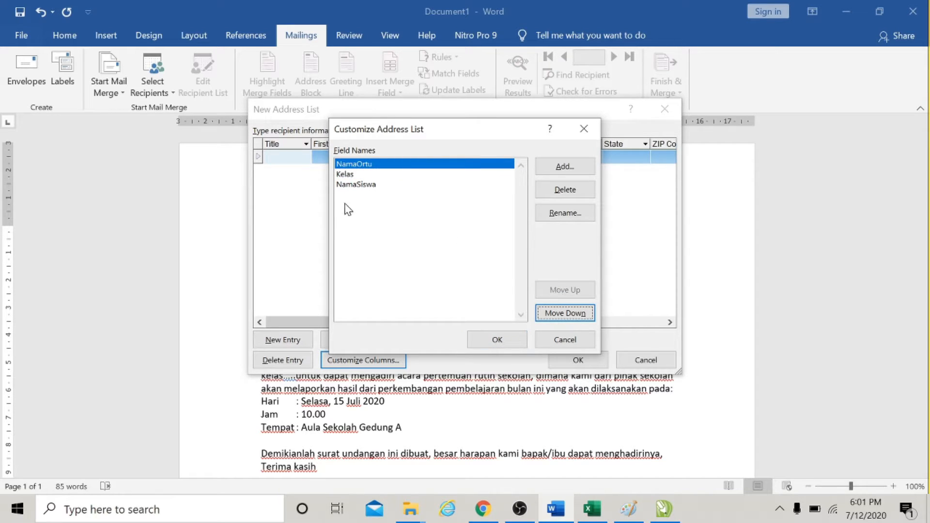
pyautogui.click(361, 185)
pyautogui.click(565, 291)
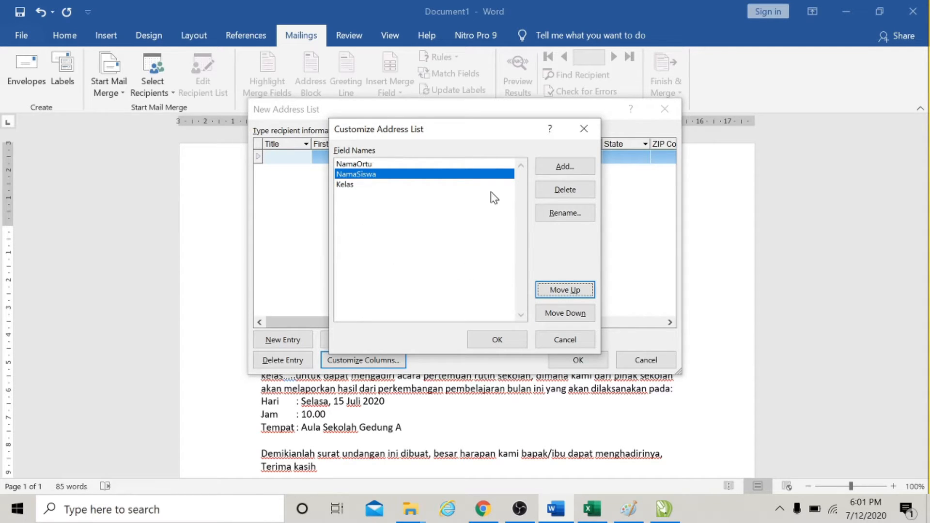
pyautogui.click(512, 343)
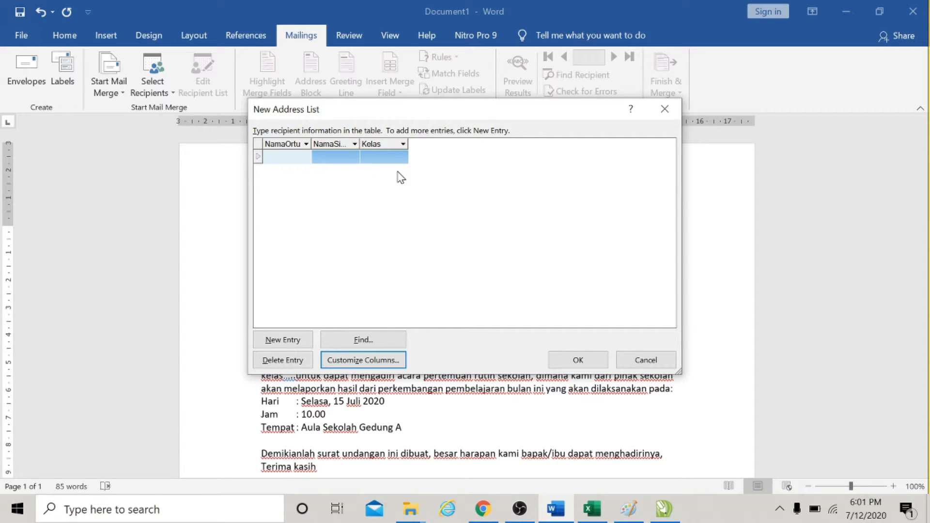
# Fill in the first recipient's parent name and student name, with class IPA-3.
pyautogui.press('Tab')
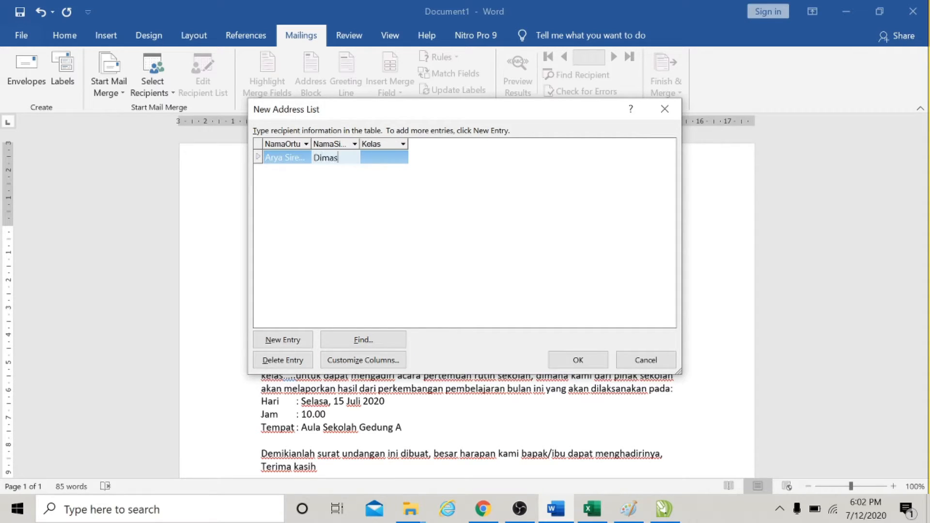
pyautogui.press('Tab')
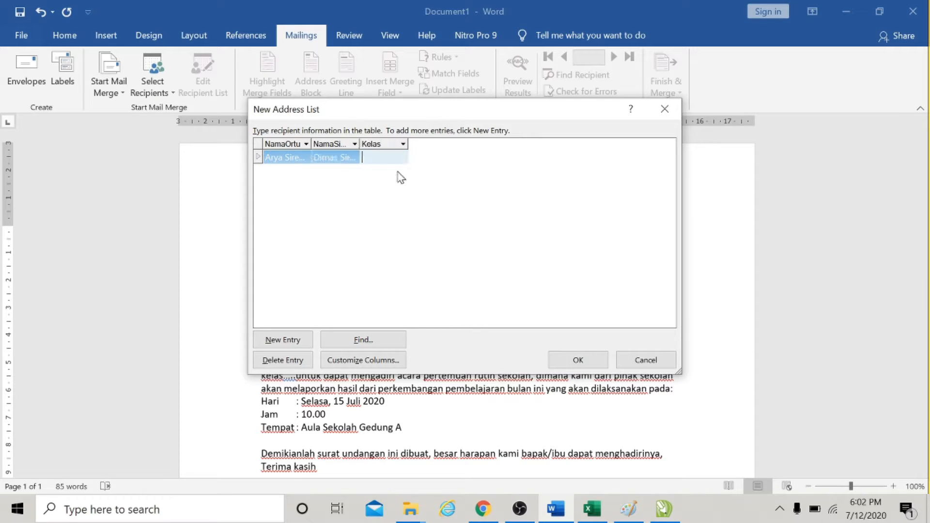
pyautogui.write('IPA-3')
# Add a second entry with another parent name, student name and class IPA-3.
pyautogui.click(293, 343)
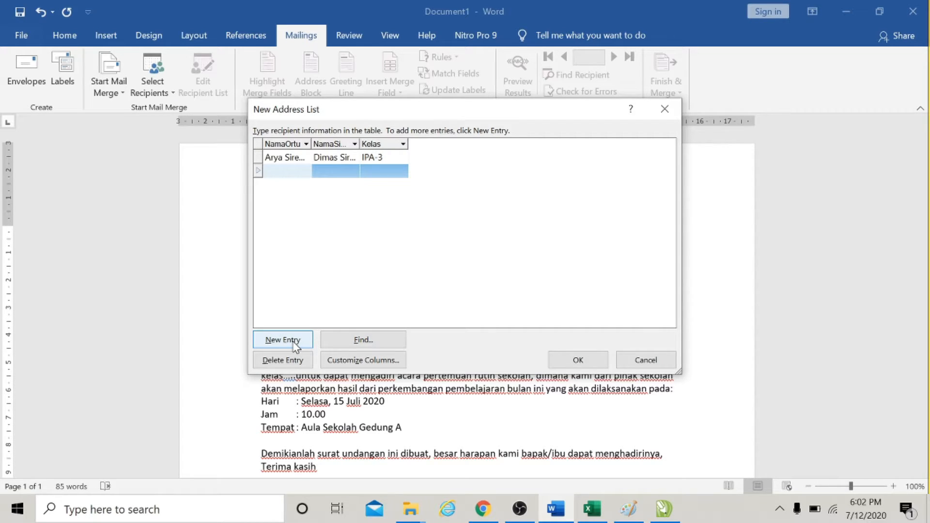
pyautogui.press('Tab')
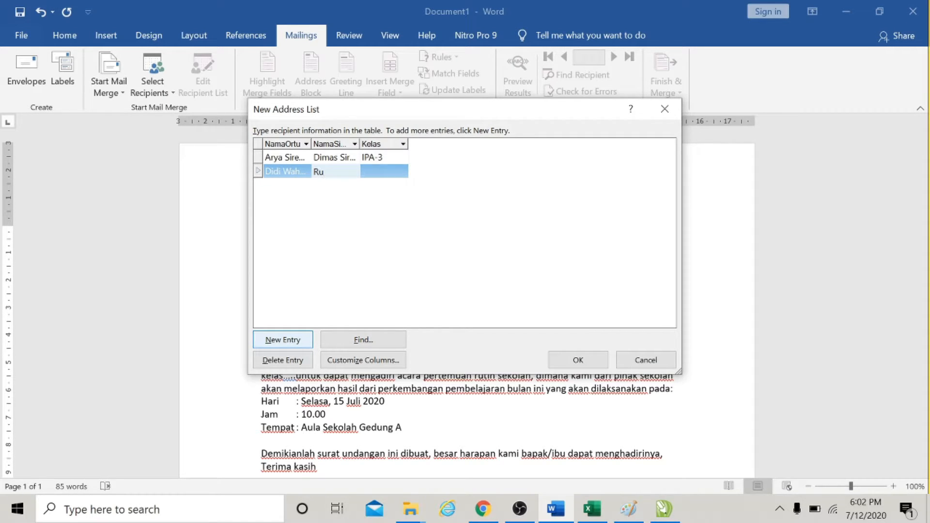
pyautogui.press('Tab')
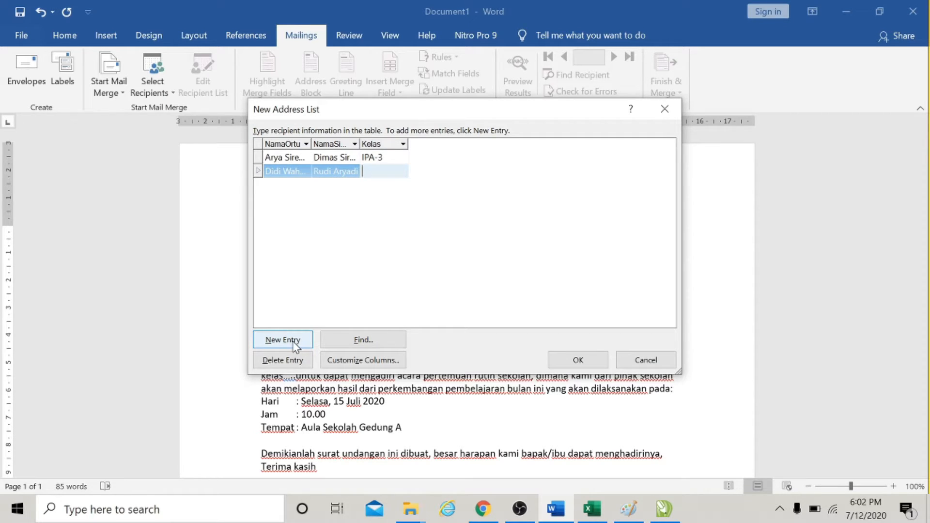
pyautogui.write('IPA-3')
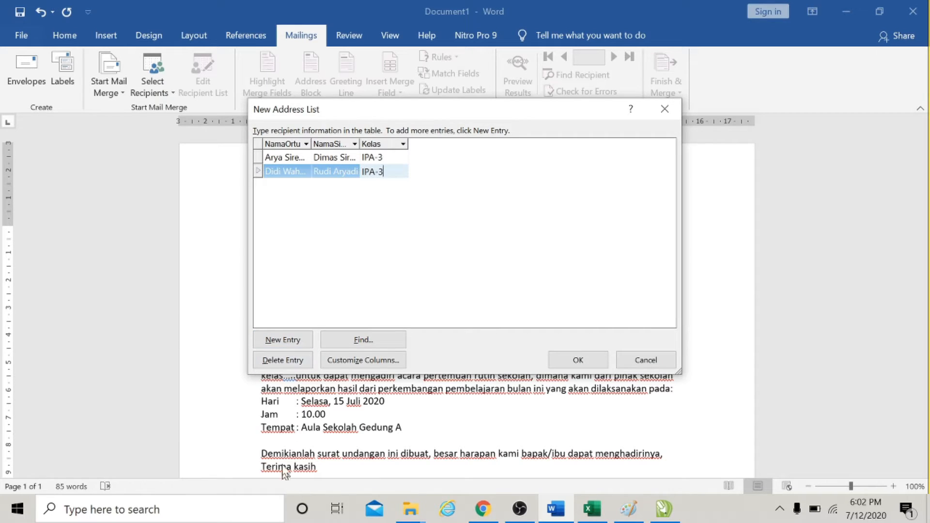
# Add a third entry with a parent name, student name and class IPA-3.
pyautogui.click(297, 342)
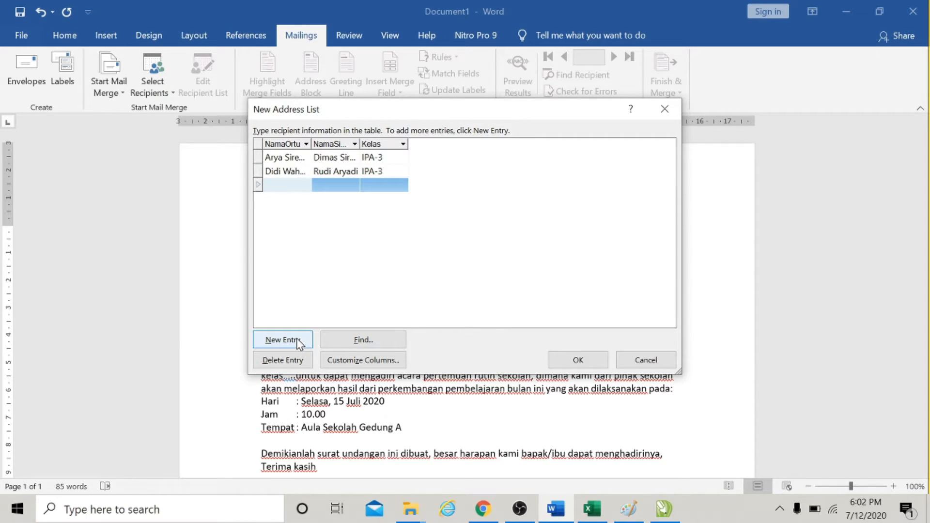
pyautogui.press('Tab')
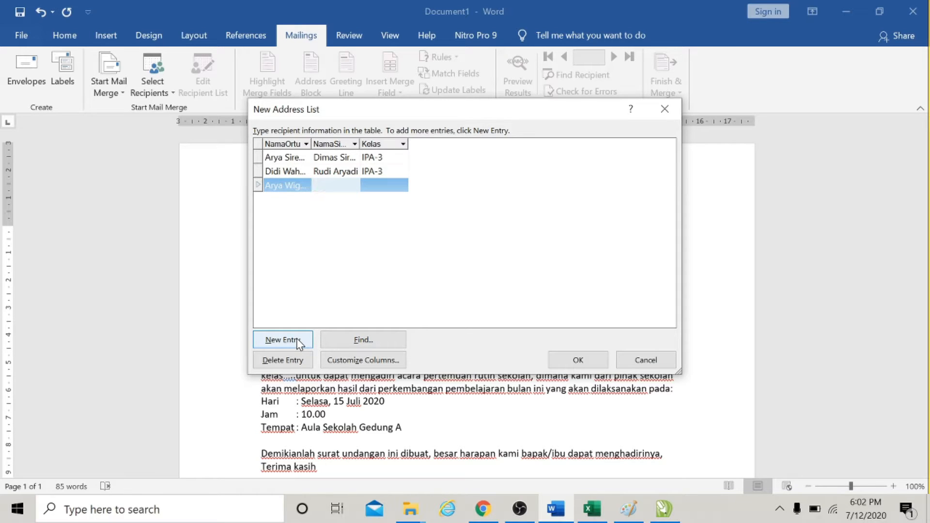
pyautogui.press('Tab')
pyautogui.write('I')
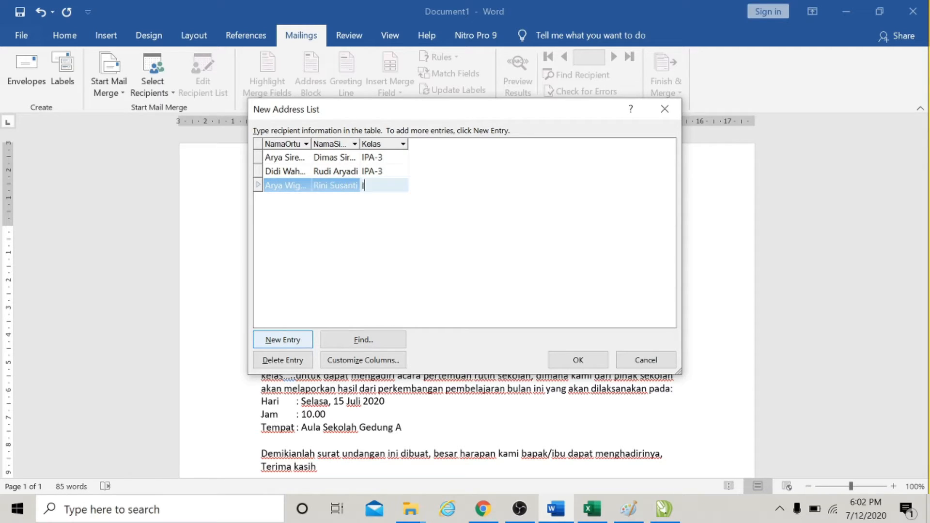
pyautogui.write('PA-3')
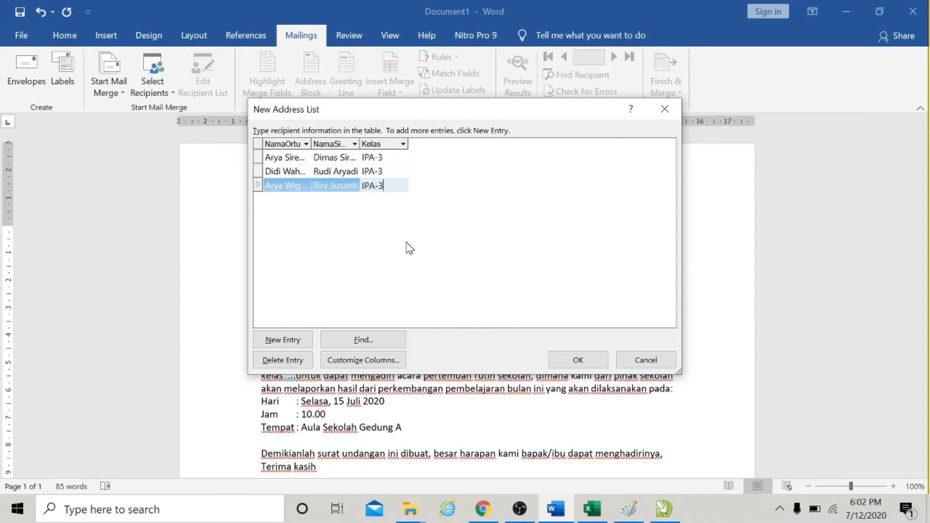
# Finish the recipient list and save it as Datasiswabaru in My Data Sources.
pyautogui.click(279, 172)
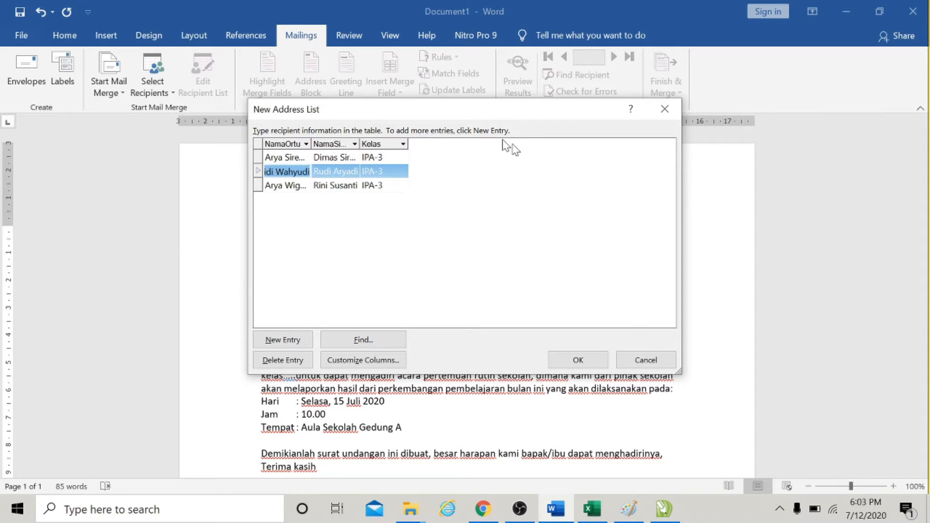
pyautogui.click(589, 358)
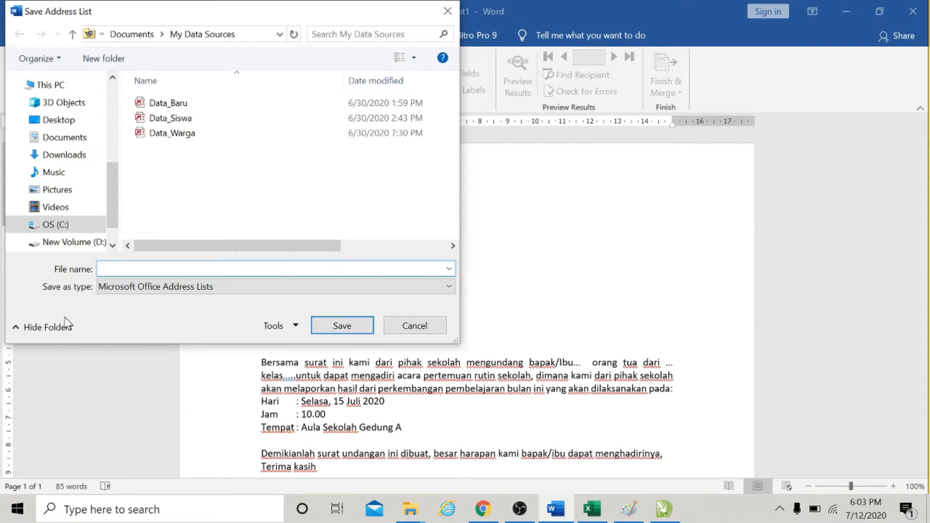
pyautogui.write('D')
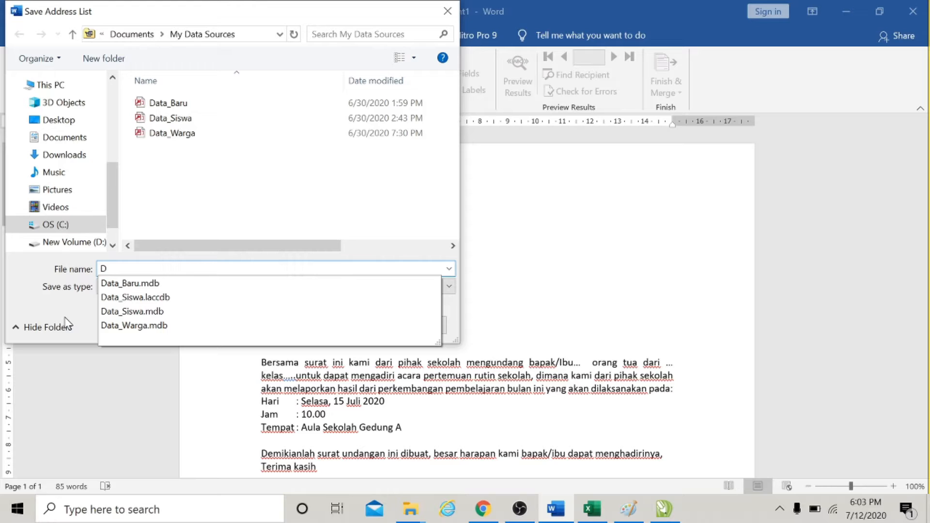
pyautogui.write('ata')
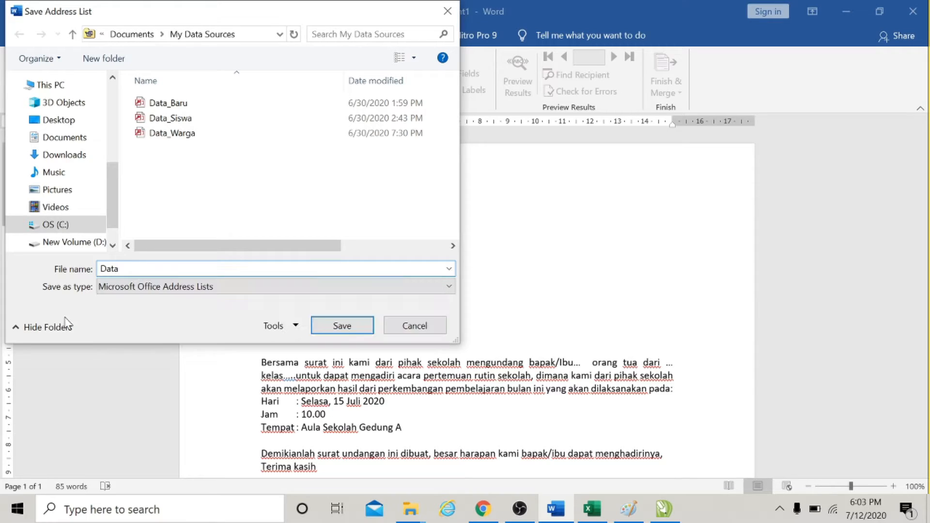
pyautogui.write('siswabaru')
pyautogui.click(344, 329)
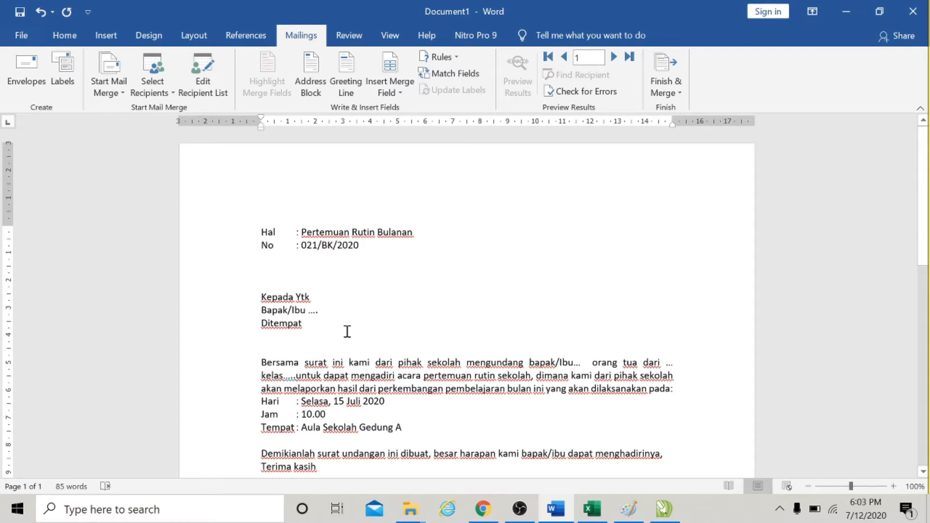
# Correct the salutation "Kepada Ytk" to "Kepada Yth" in the letter.
pyautogui.click(348, 311)
pyautogui.scroll(-1, 460, 287)
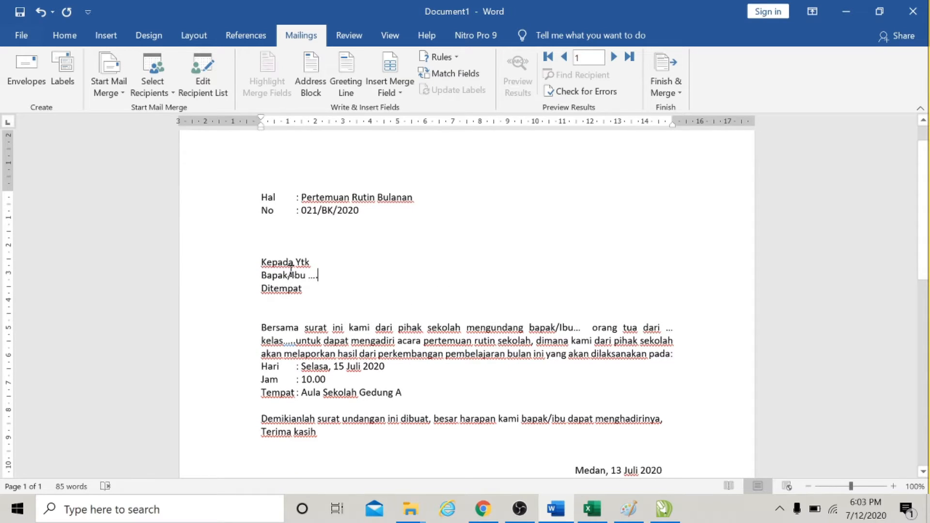
pyautogui.click(310, 262)
pyautogui.press('BackSpace')
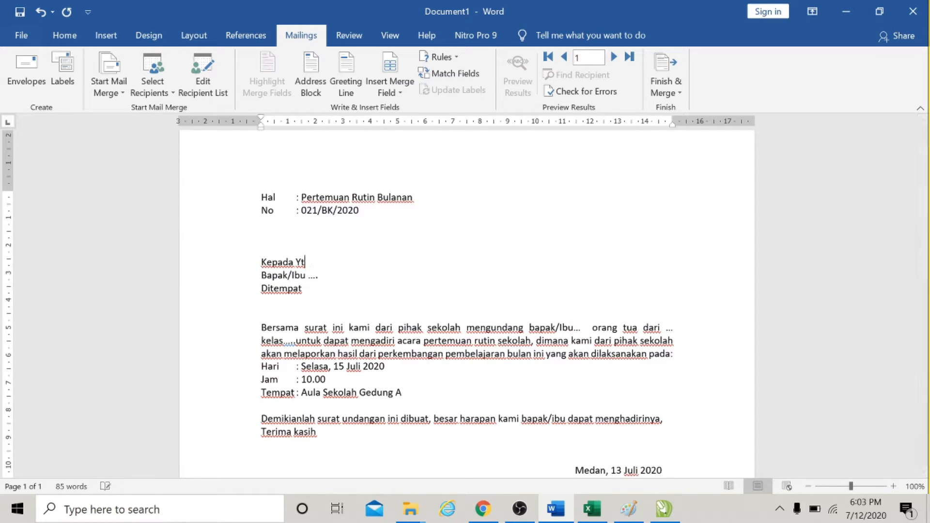
pyautogui.write('h')
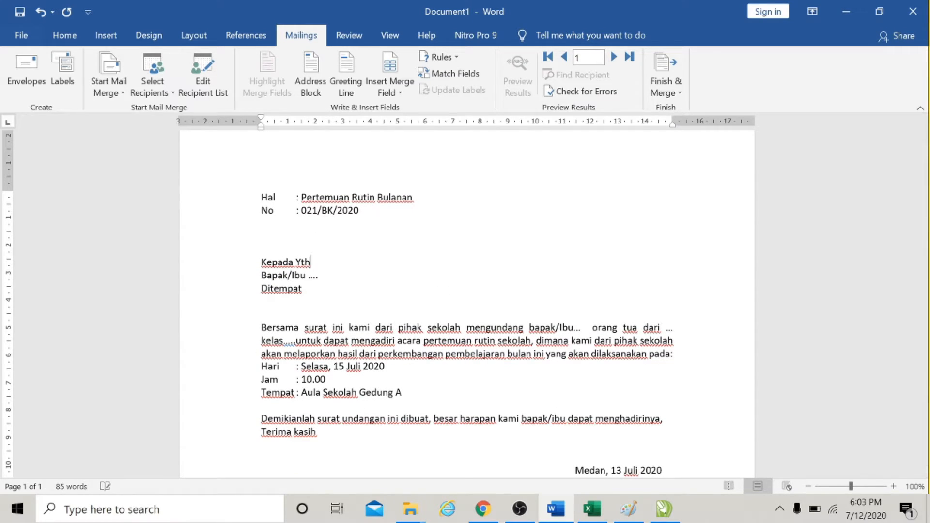
# Replace the dots after Bapak/Ibu in the address block with the NamaOrtu merge field.
pyautogui.doubleClick(313, 276)
pyautogui.press('BackSpace')
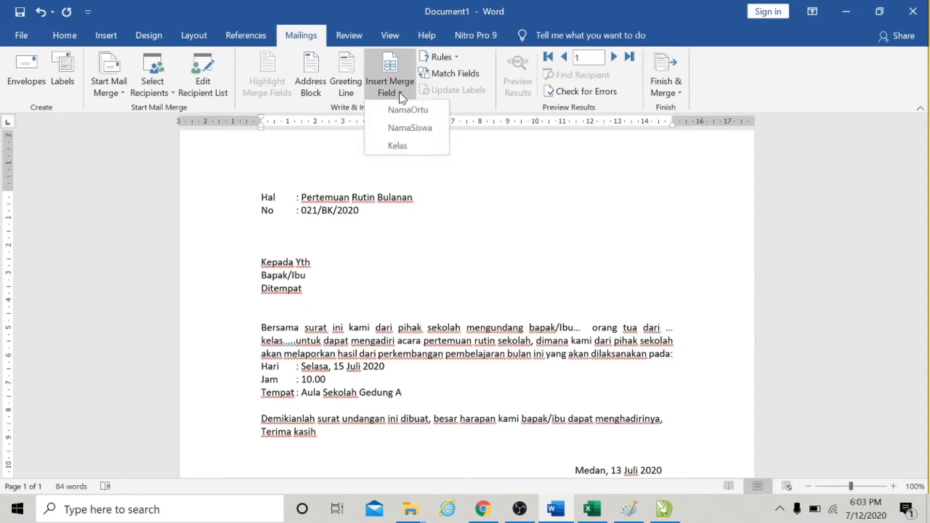
pyautogui.click(401, 110)
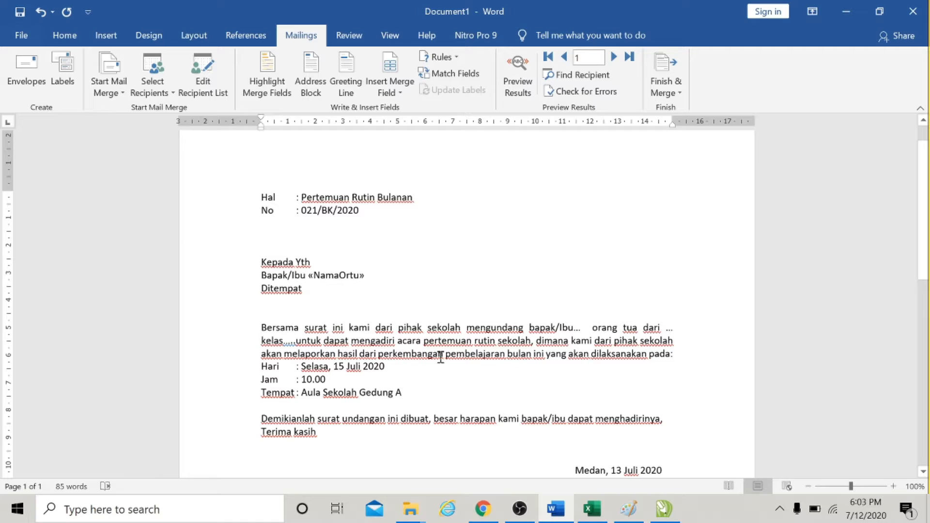
# Replace the dots after bapak/Ibu in the body paragraph with the NamaOrtu merge field.
pyautogui.click(591, 328)
pyautogui.press('BackSpace')
pyautogui.press('BackSpace')
pyautogui.press('BackSpace')
pyautogui.press('BackSpace')
pyautogui.press('BackSpace')
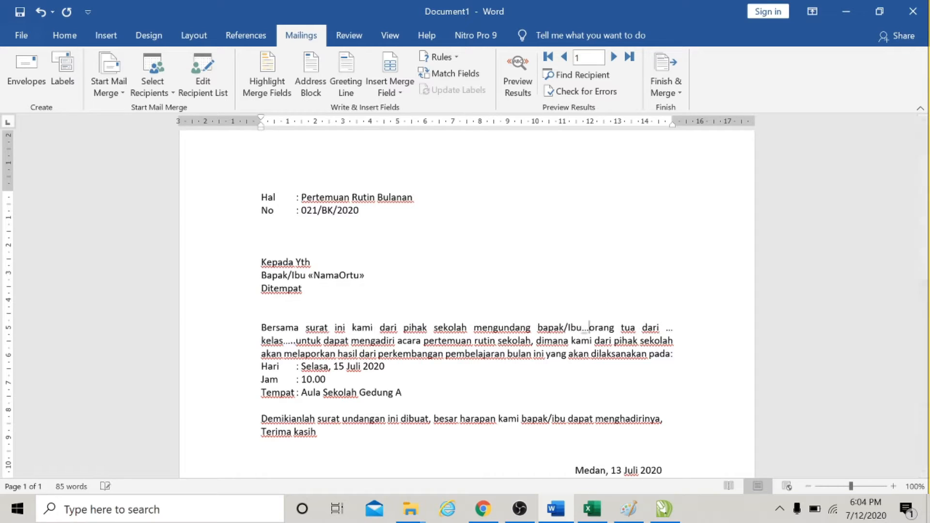
pyautogui.write('u')
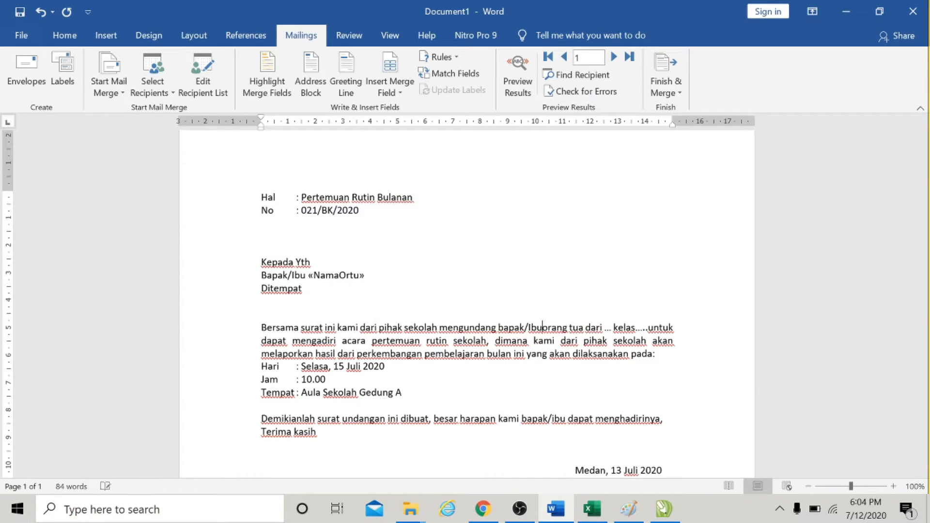
pyautogui.click(400, 91)
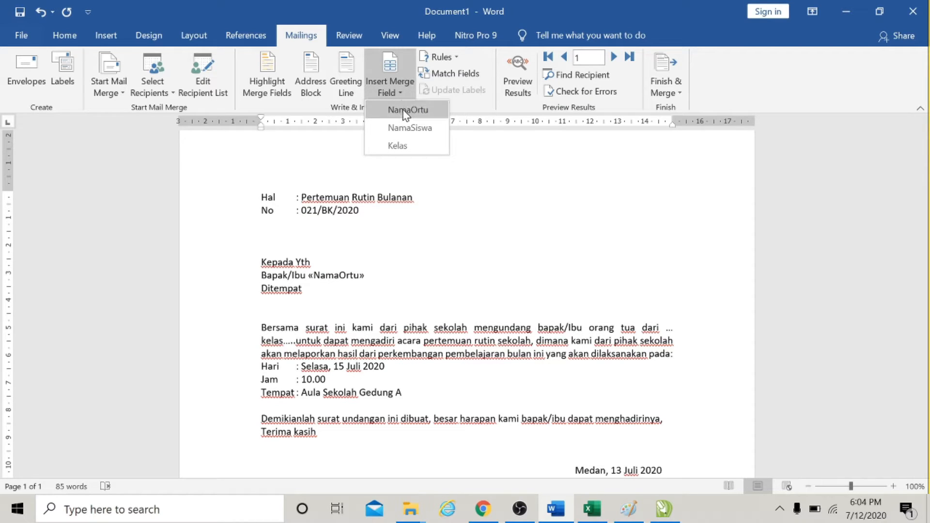
pyautogui.click(406, 111)
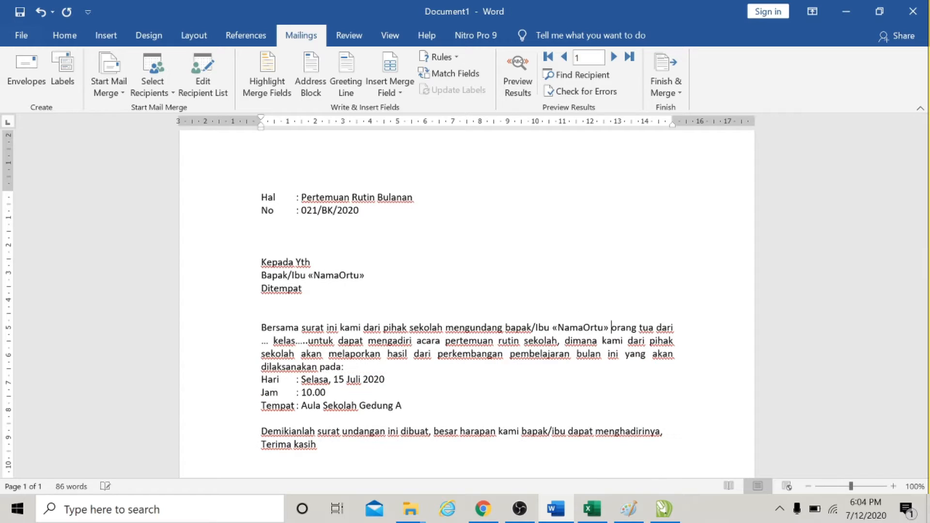
# Replace the dots before kelas in the body with the NamaSiswa merge field.
pyautogui.doubleClick(266, 340)
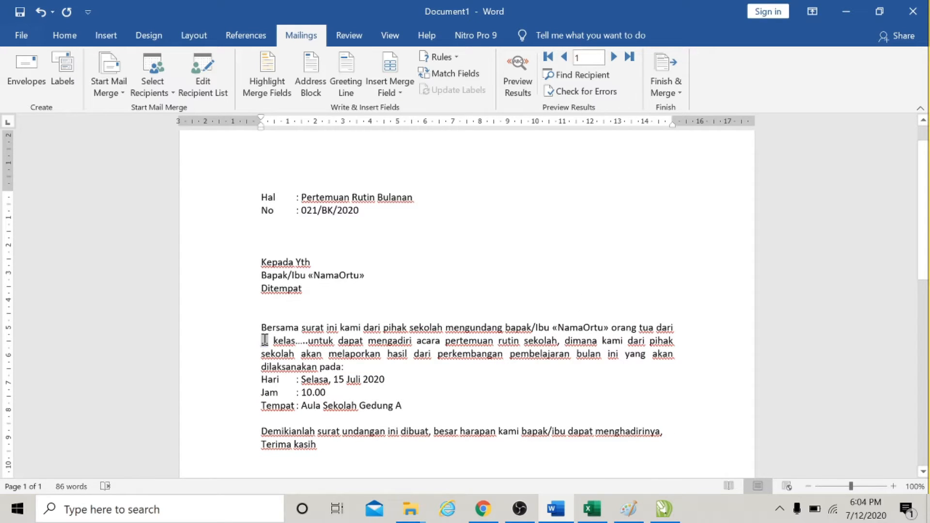
pyautogui.click(402, 95)
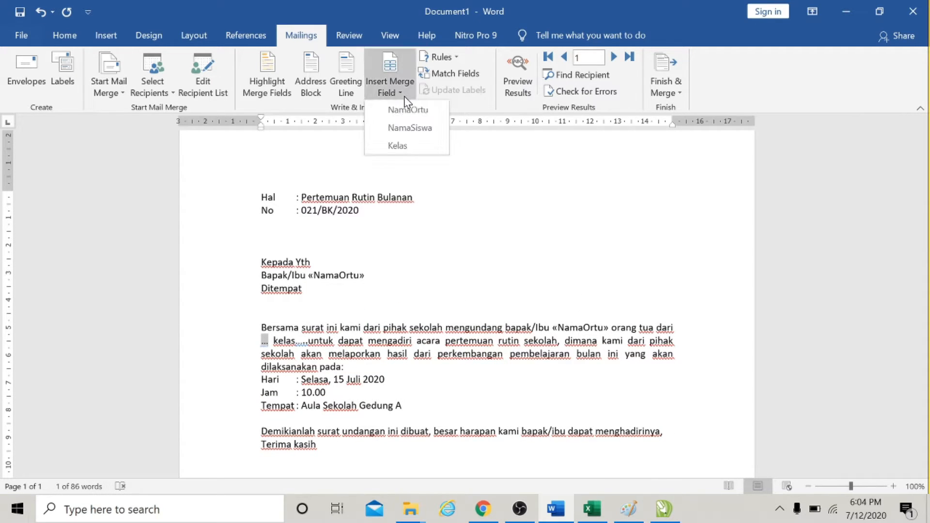
pyautogui.click(408, 126)
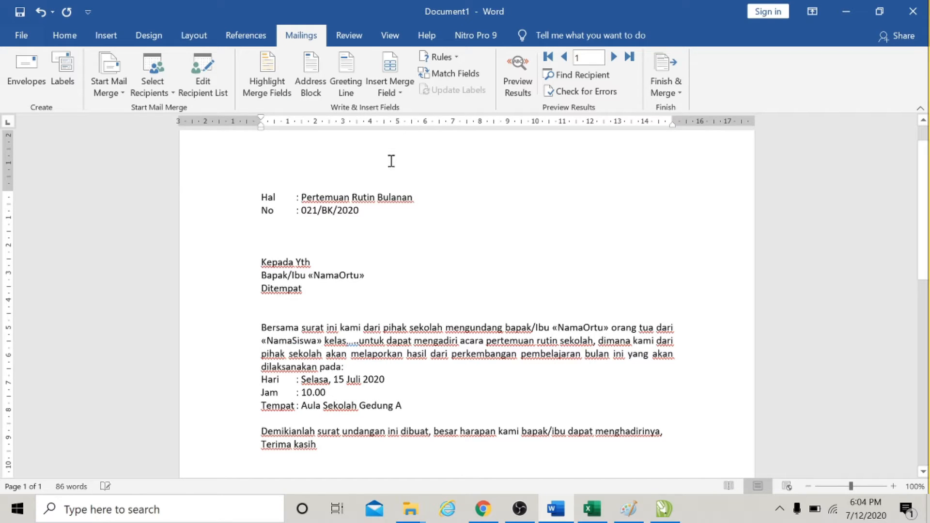
# Replace the dots after kelas with the Kelas merge field and preview the merged results.
pyautogui.doubleClick(352, 341)
pyautogui.click(404, 92)
pyautogui.click(398, 146)
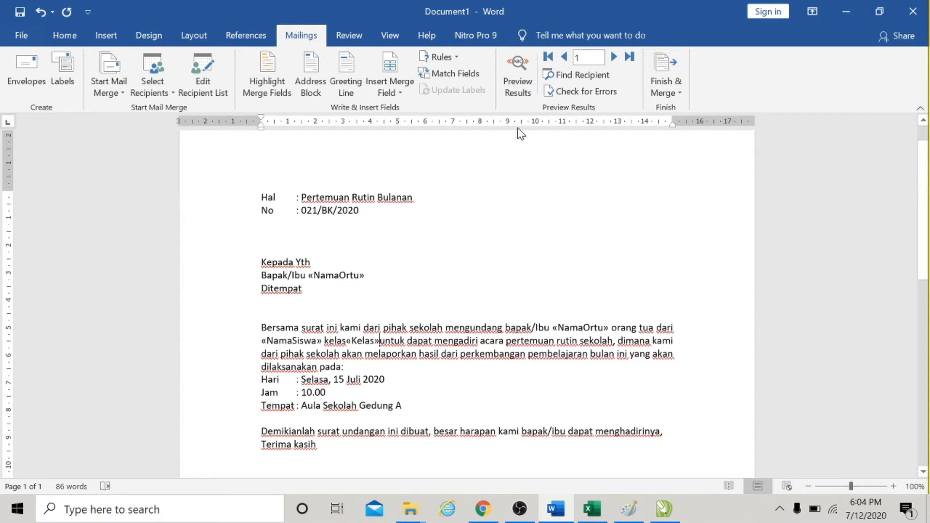
pyautogui.click(516, 78)
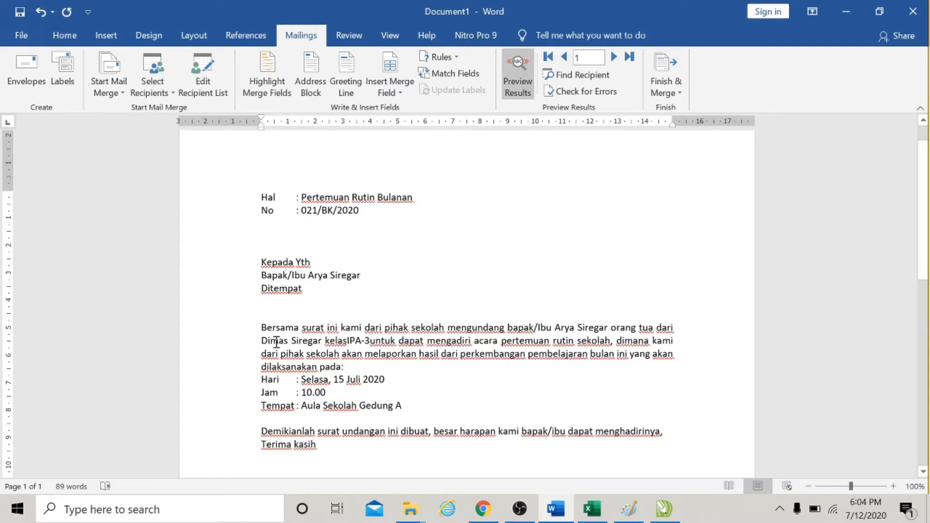
# Step through the next two recipients in the preview, then switch back to showing merge field codes.
pyautogui.click(369, 341)
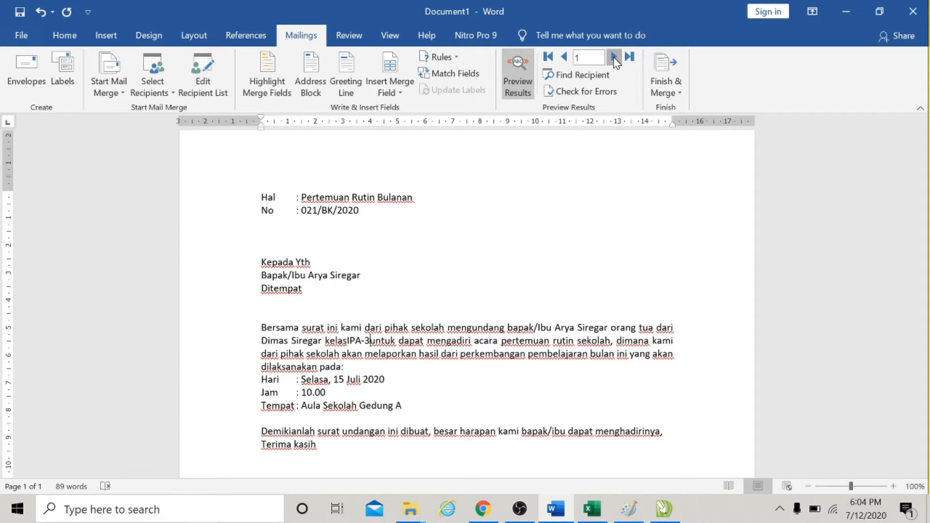
pyautogui.click(614, 58)
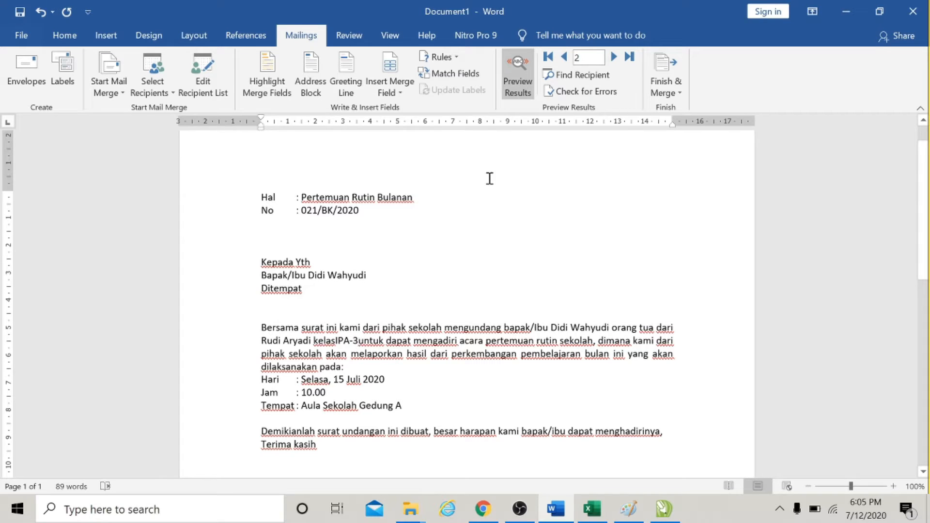
pyautogui.click(613, 56)
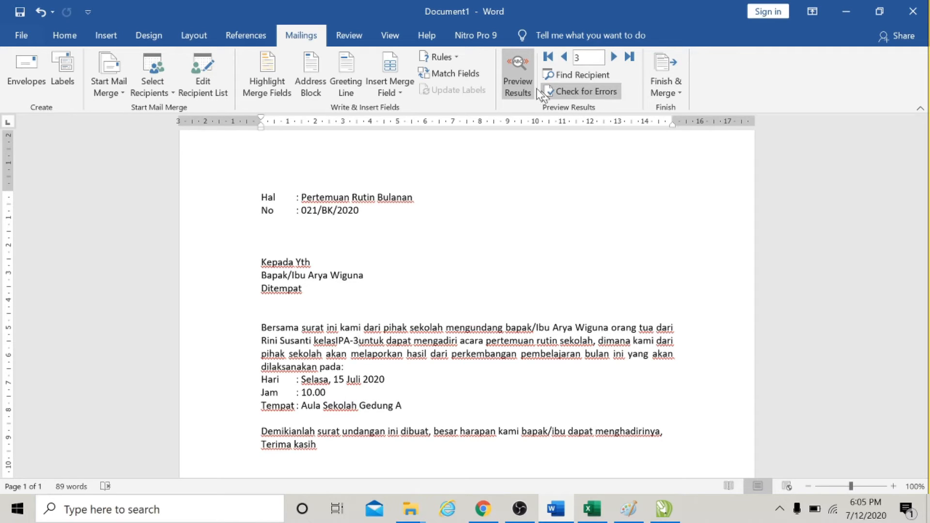
pyautogui.click(524, 76)
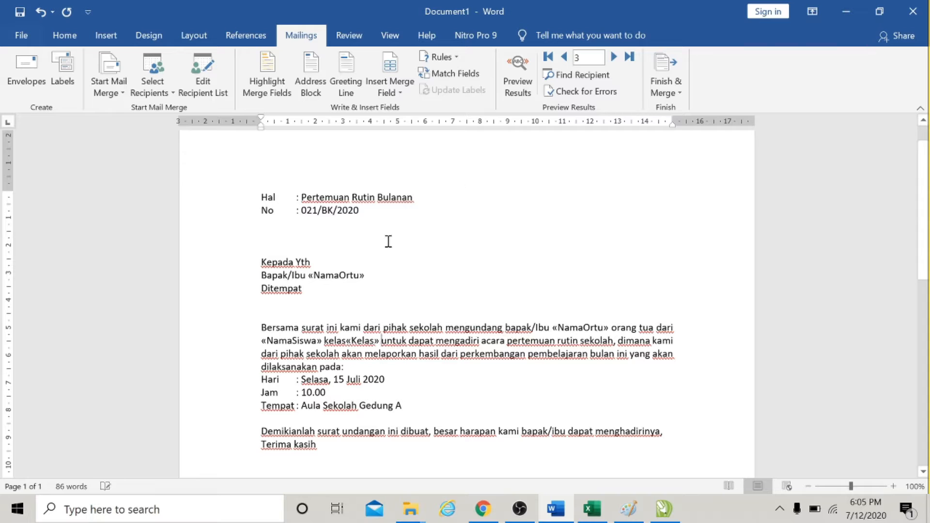
# Make the NamaOrtu field in the address block bold.
pyautogui.click(326, 277)
pyautogui.doubleClick(326, 277)
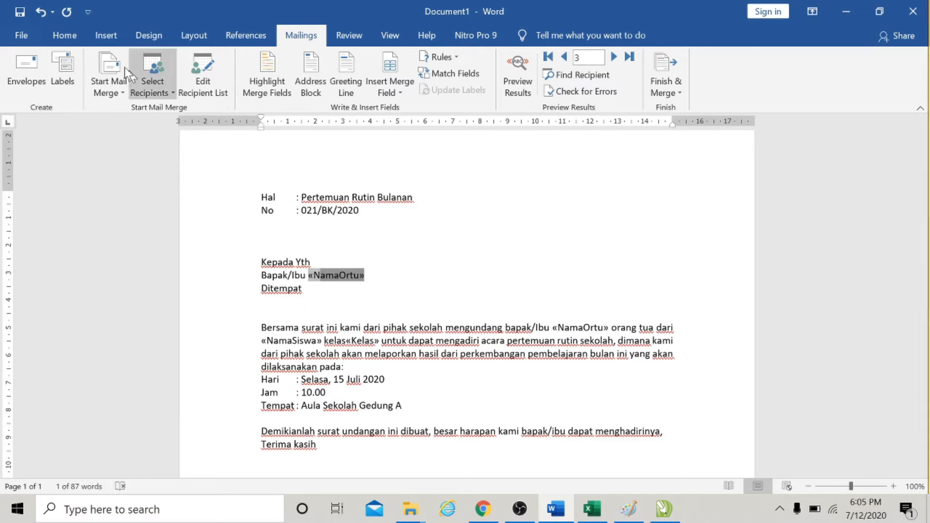
pyautogui.click(64, 35)
pyautogui.click(130, 85)
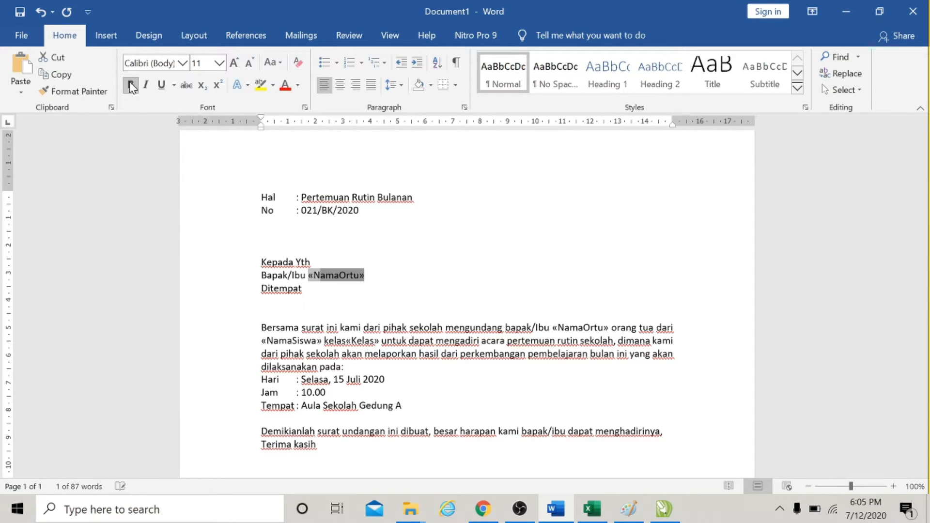
pyautogui.click(322, 275)
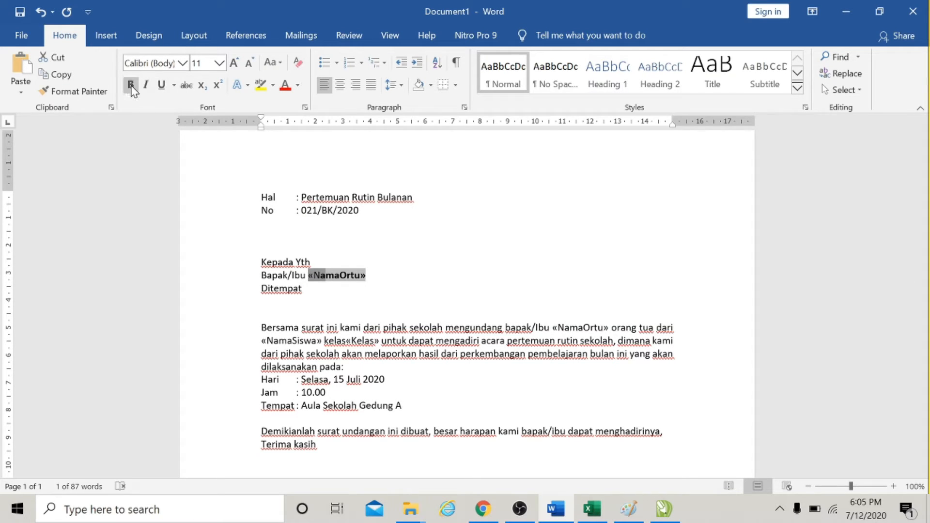
pyautogui.doubleClick(326, 277)
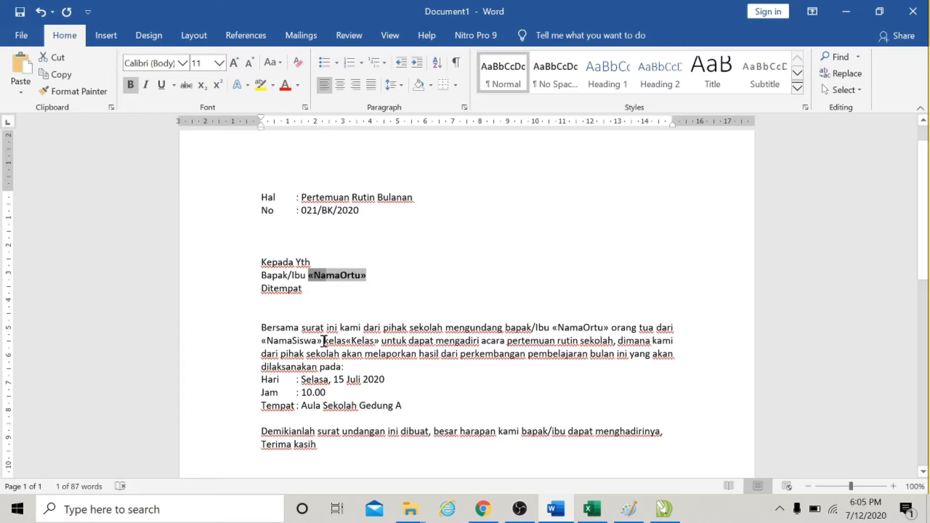
# Make the Kelas merge field in the body paragraph bold.
pyautogui.doubleClick(323, 340)
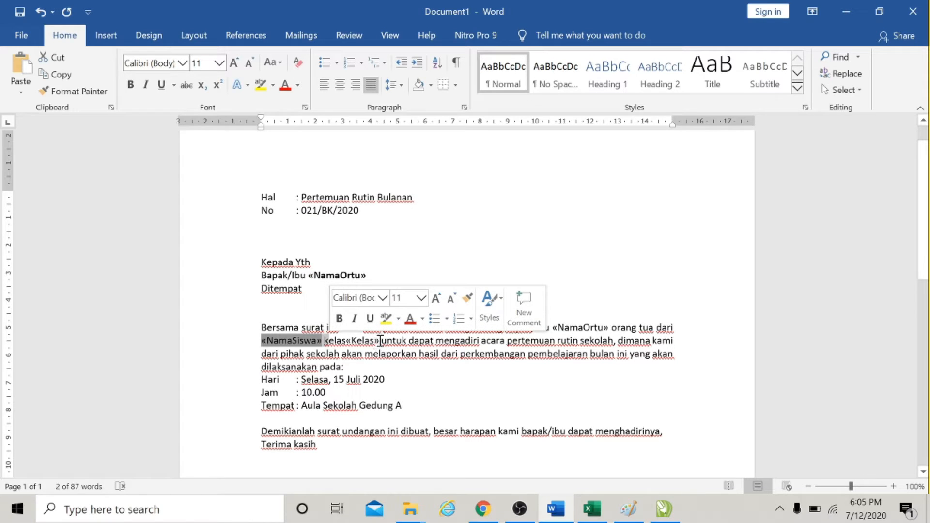
pyautogui.doubleClick(363, 341)
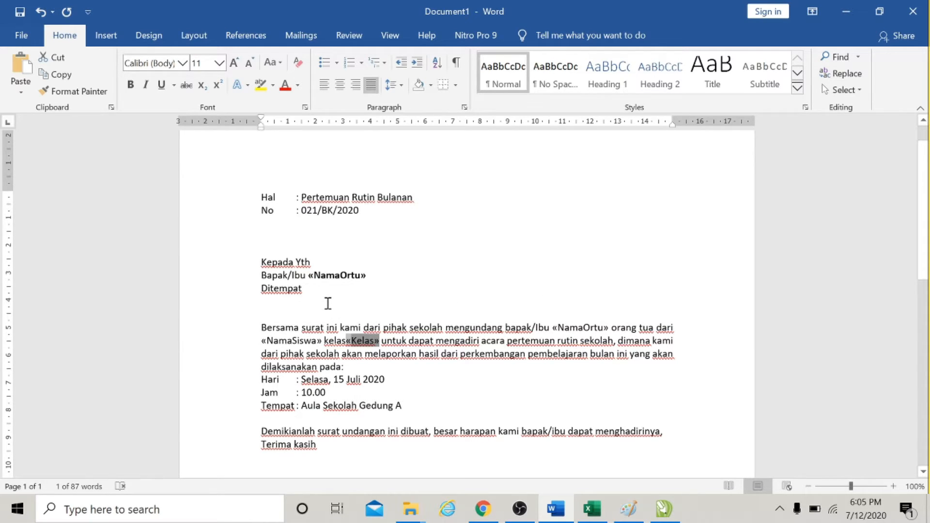
pyautogui.hotkey('shift', 'Left')
pyautogui.hotkey('shift', 'Left')
pyautogui.click(130, 85)
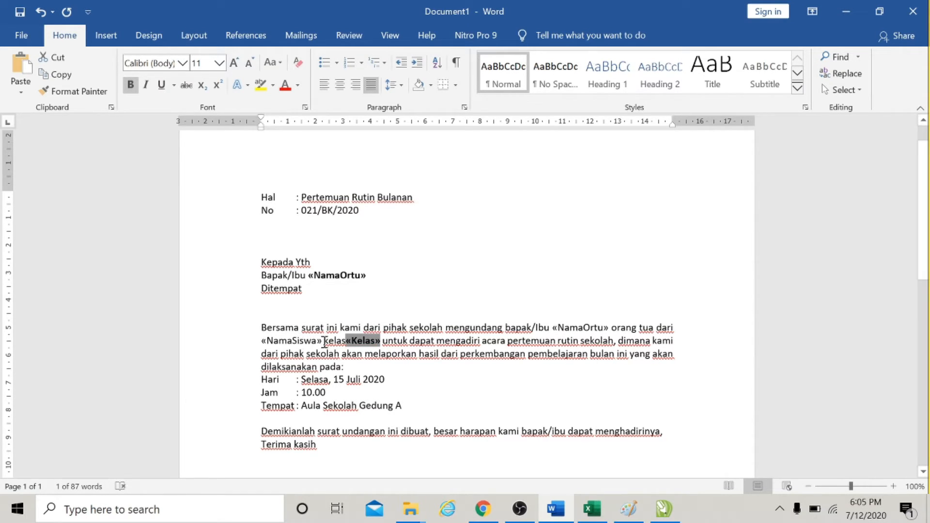
# Make the NamaSiswa and NamaOrtu merge fields in the body paragraph bold.
pyautogui.moveTo(321, 340); pyautogui.dragTo(262, 341)
pyautogui.click(131, 84)
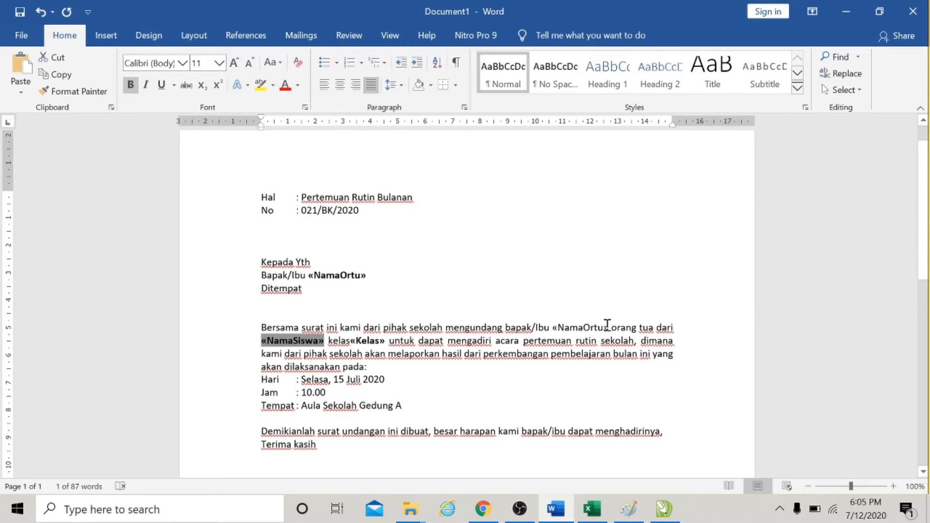
pyautogui.moveTo(609, 325); pyautogui.dragTo(556, 323)
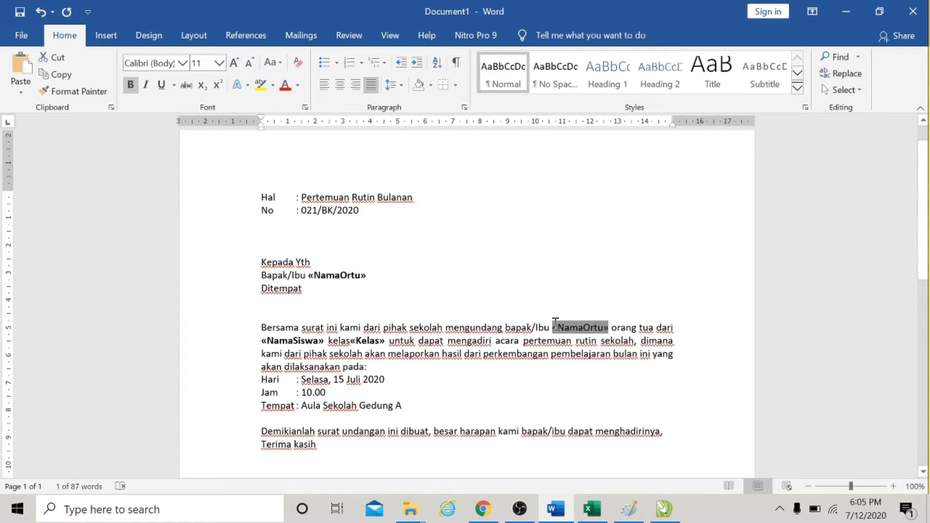
pyautogui.click(130, 86)
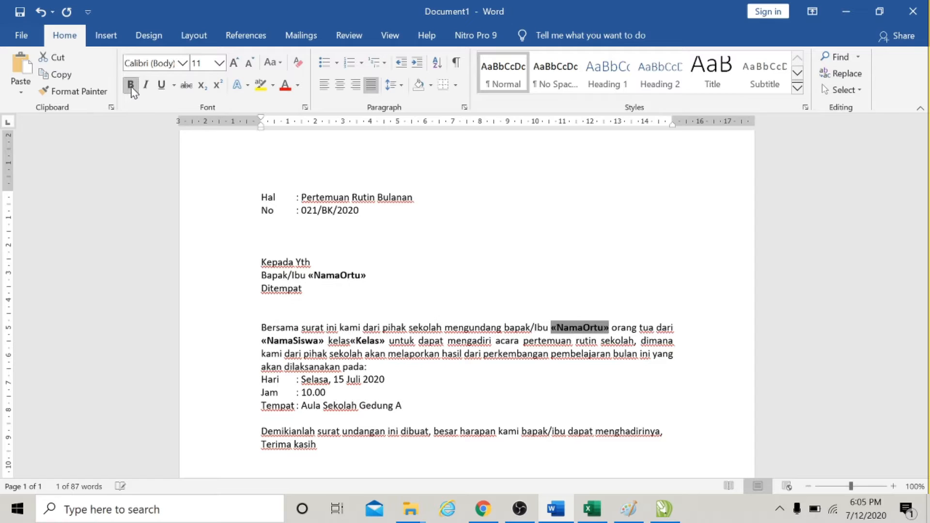
# Preview the merged letter with the bold fields, then return to field codes.
pyautogui.click(300, 36)
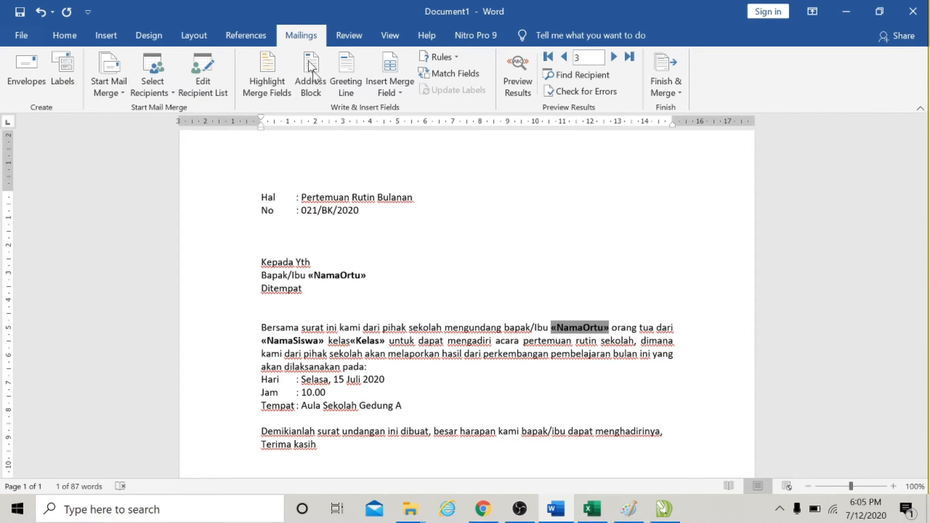
pyautogui.click(529, 66)
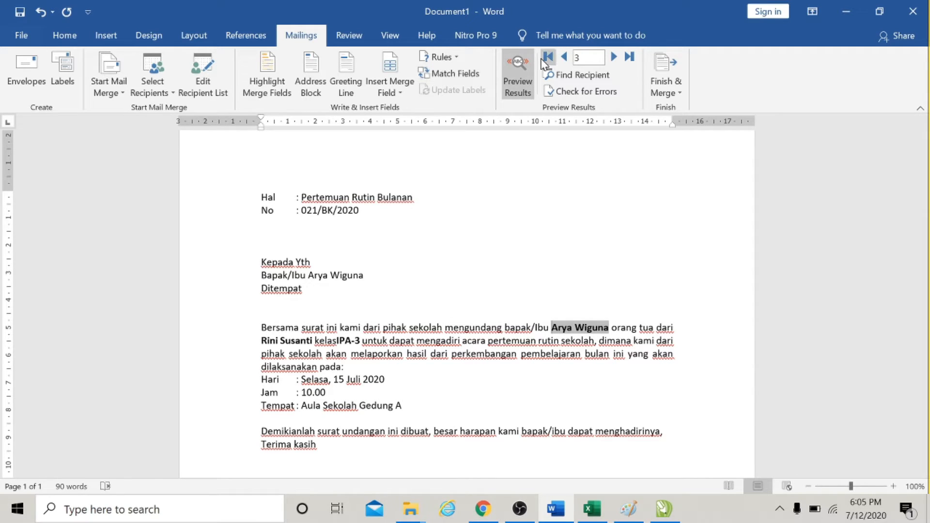
pyautogui.click(509, 63)
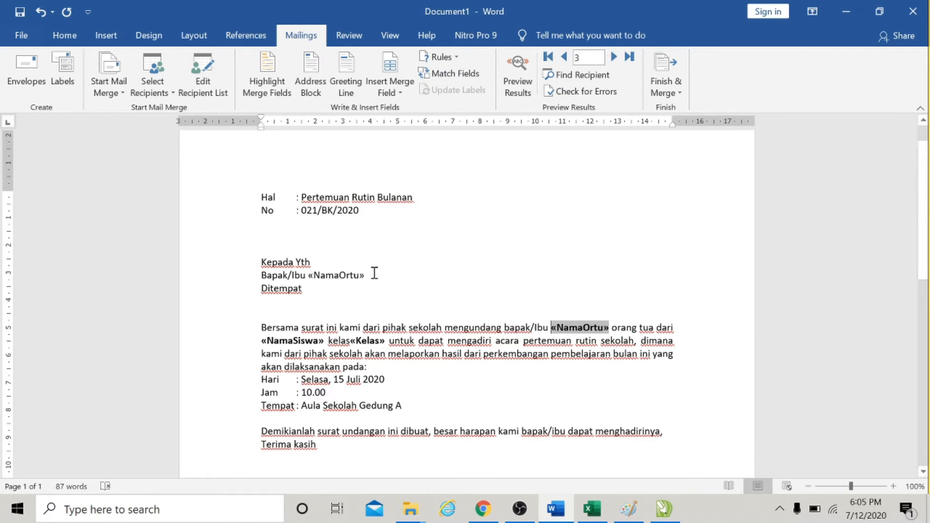
# Reapply bold to the NamaOrtu field in the address block.
pyautogui.click(316, 274)
pyautogui.moveTo(317, 274); pyautogui.dragTo(309, 274)
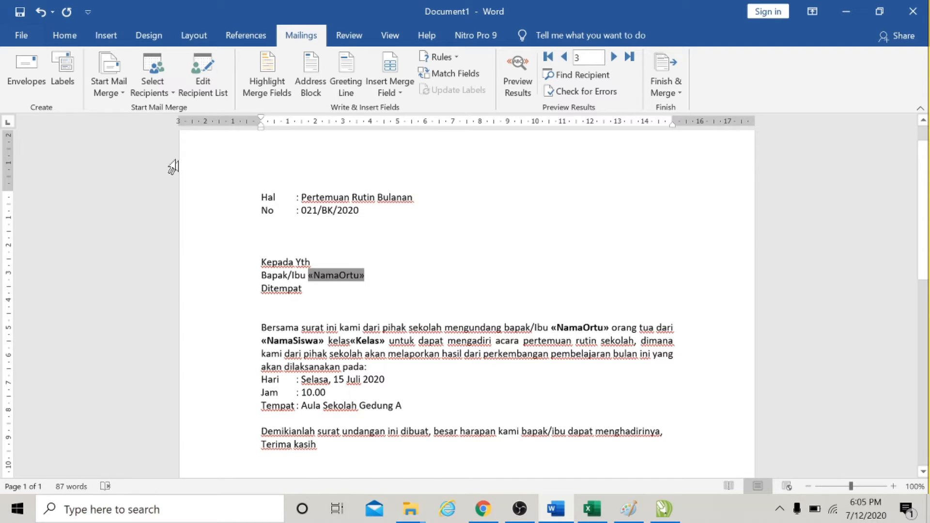
pyautogui.click(64, 35)
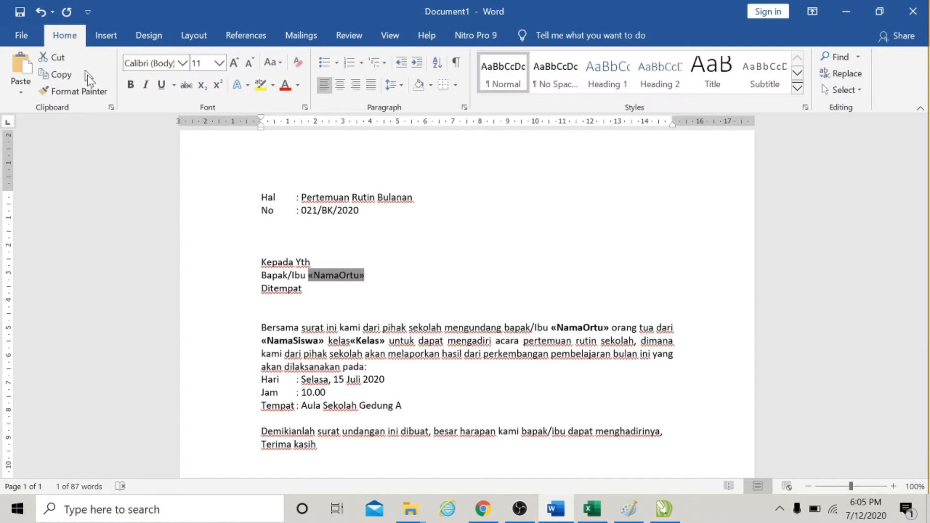
pyautogui.click(130, 84)
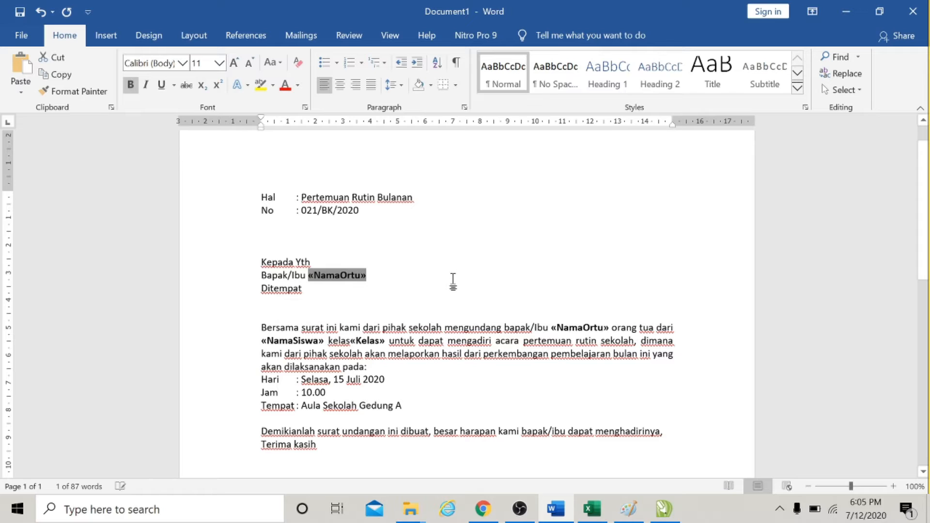
# Preview the merged letters back to the first recipient, then return to field codes.
pyautogui.click(452, 279)
pyautogui.click(352, 341)
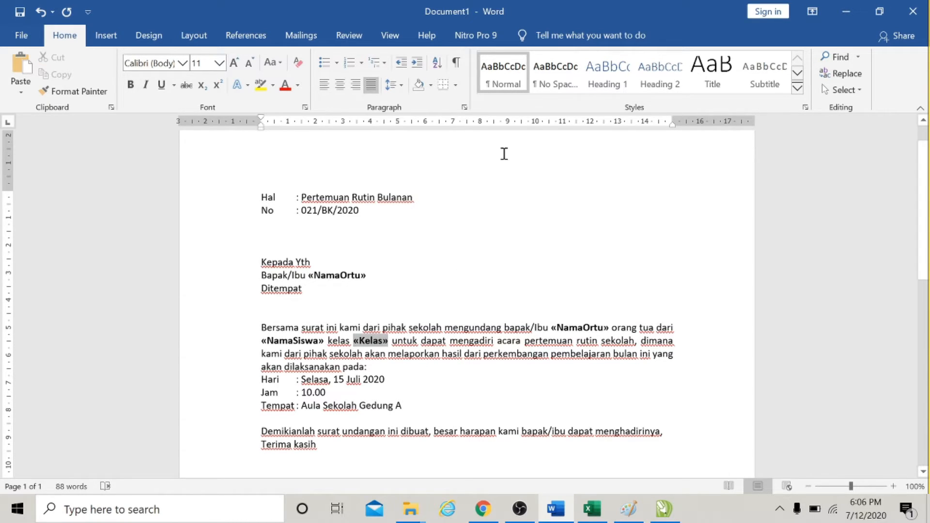
pyautogui.click(300, 36)
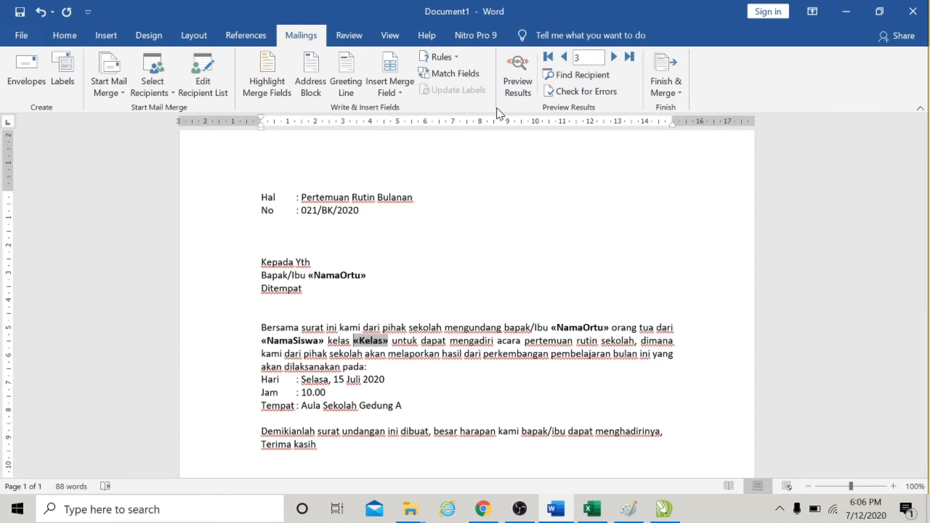
pyautogui.click(517, 77)
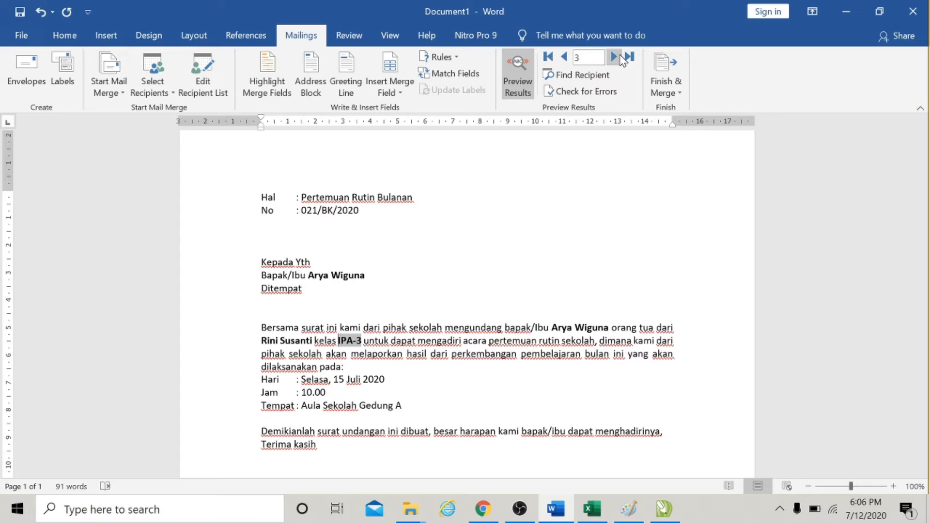
pyautogui.click(565, 57)
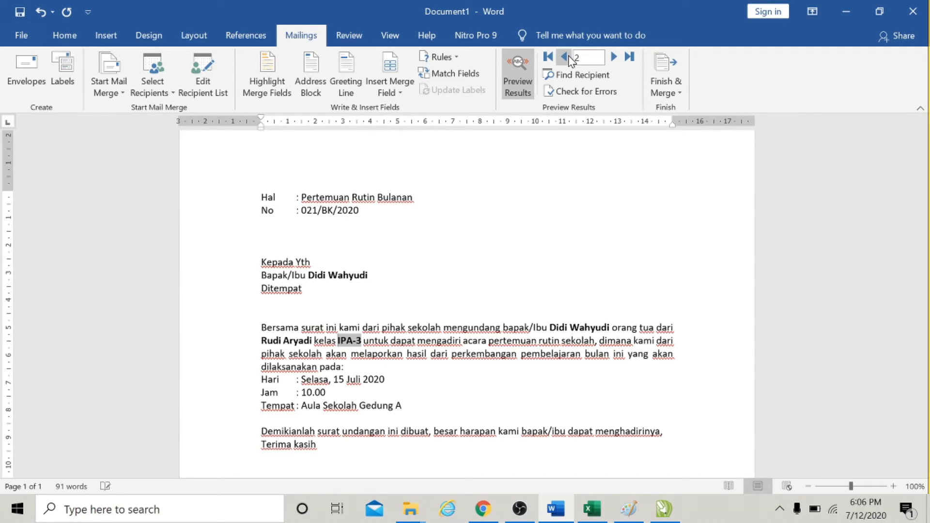
pyautogui.click(565, 57)
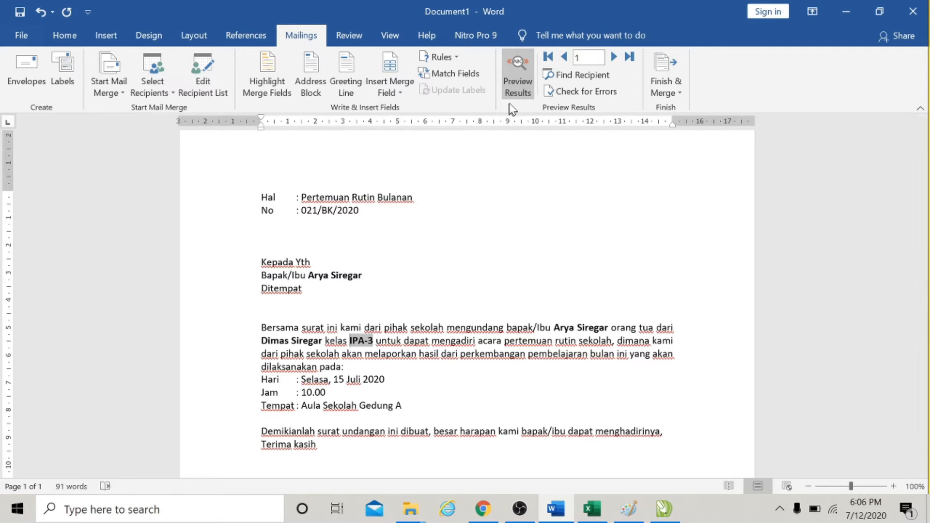
pyautogui.click(515, 82)
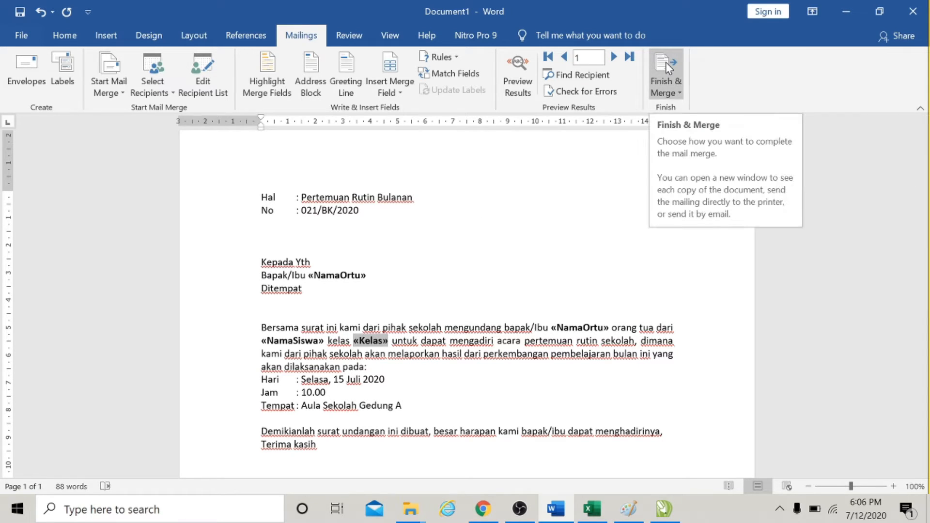
# Finish the merge by editing individual documents, merging all records into a new document.
pyautogui.click(678, 95)
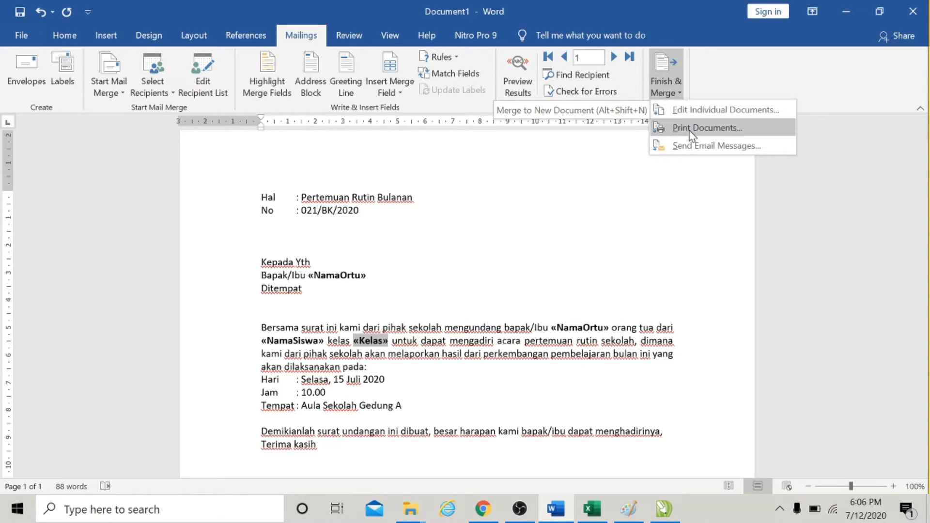
pyautogui.click(705, 110)
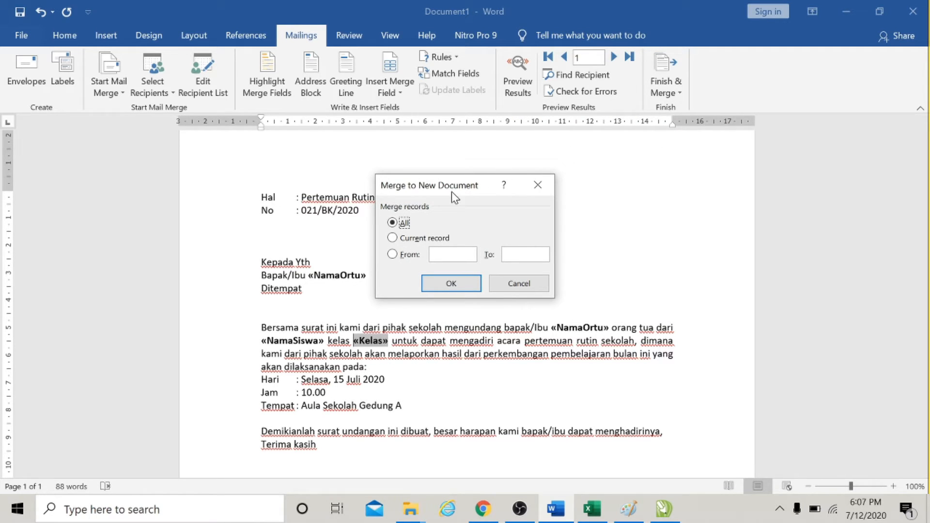
pyautogui.moveTo(453, 191); pyautogui.dragTo(541, 173)
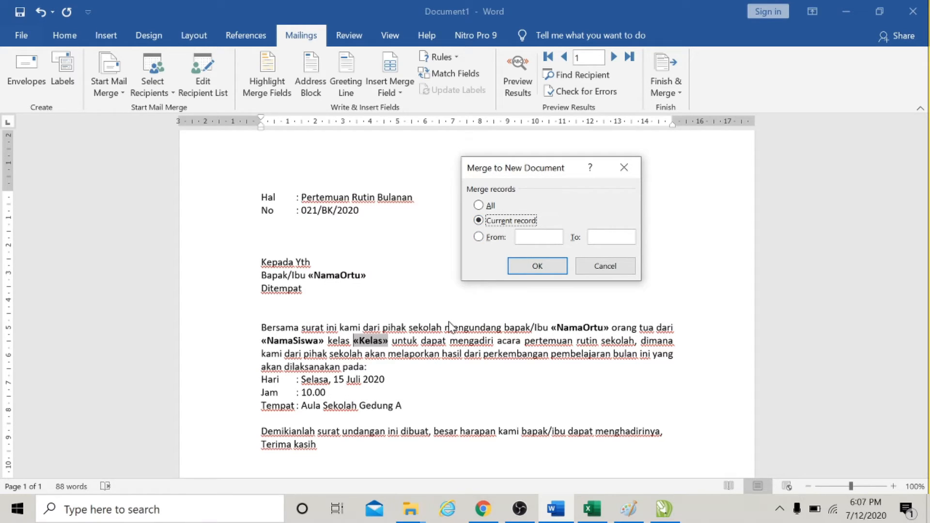
pyautogui.click(478, 237)
pyautogui.click(478, 205)
pyautogui.click(536, 266)
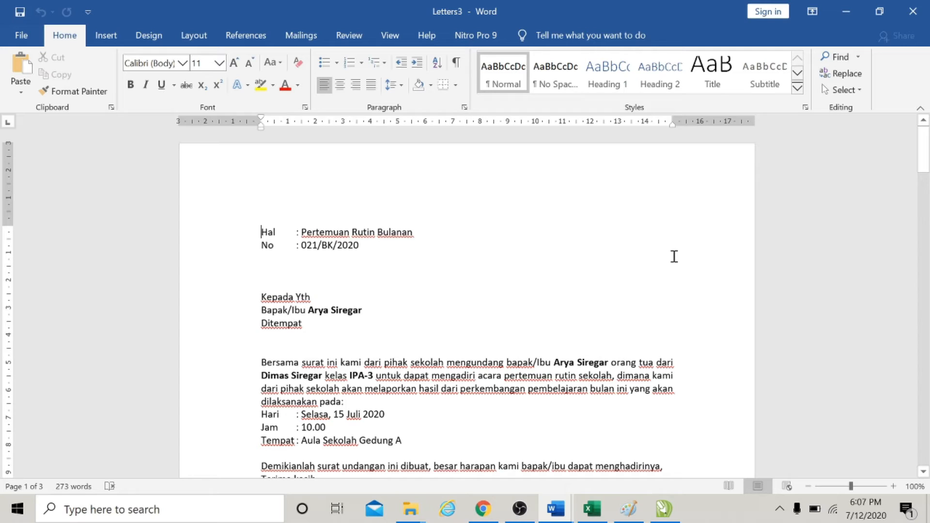
# Scroll through the merged letters to check each recipient's page.
pyautogui.scroll(-10, 674, 256)
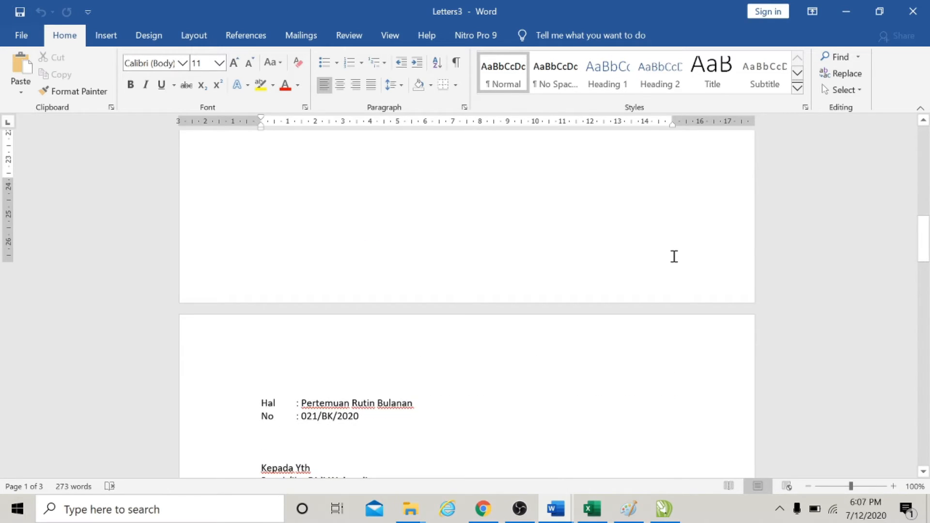
pyautogui.scroll(-10, 673, 256)
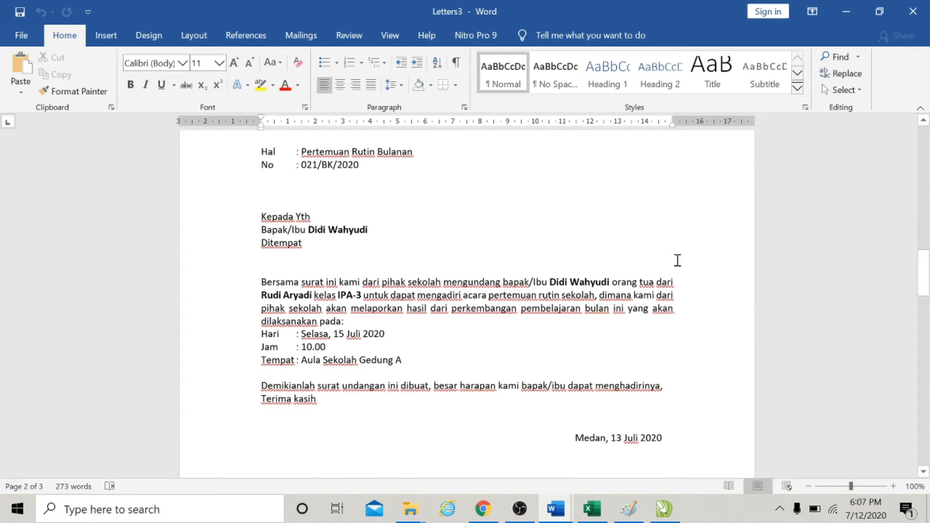
pyautogui.scroll(-7, 677, 260)
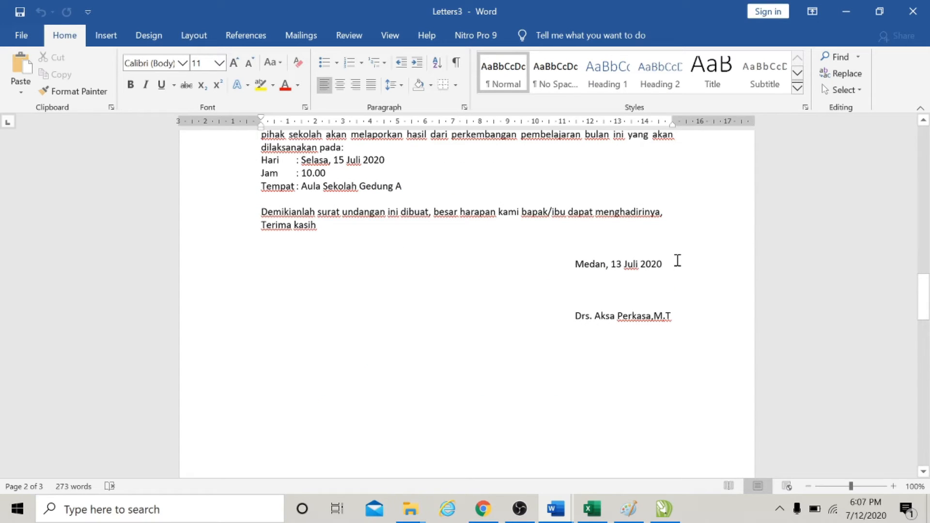
# Scroll through the final merged letter's closing and signature section.
pyautogui.scroll(-5, 677, 260)
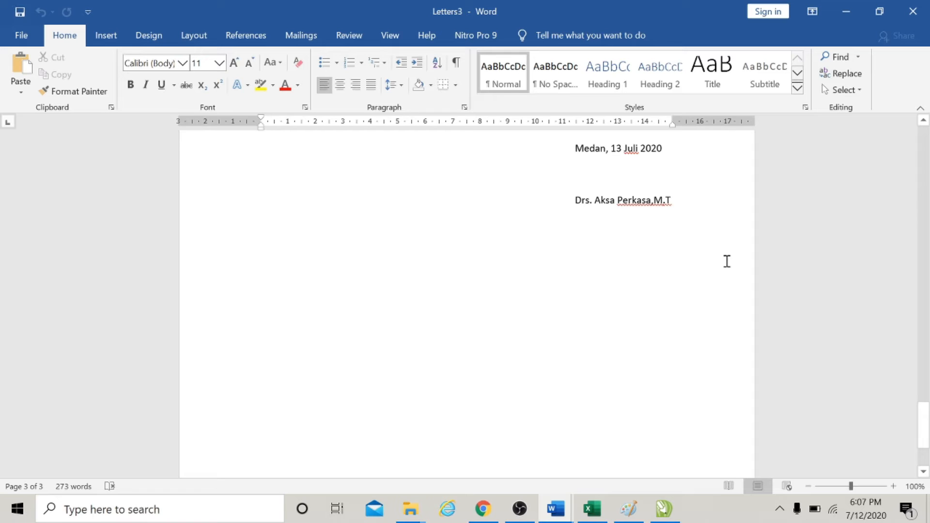
pyautogui.scroll(20, 721, 256)
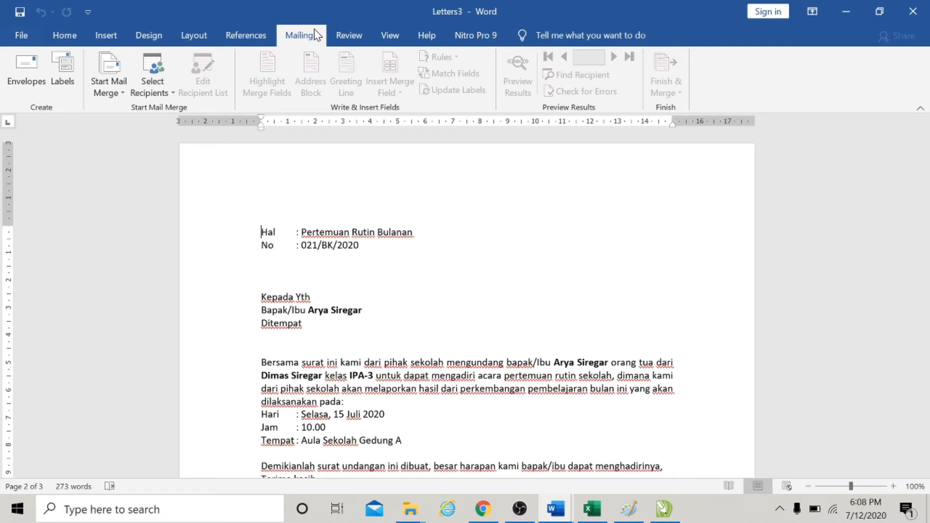
pyautogui.click(342, 272)
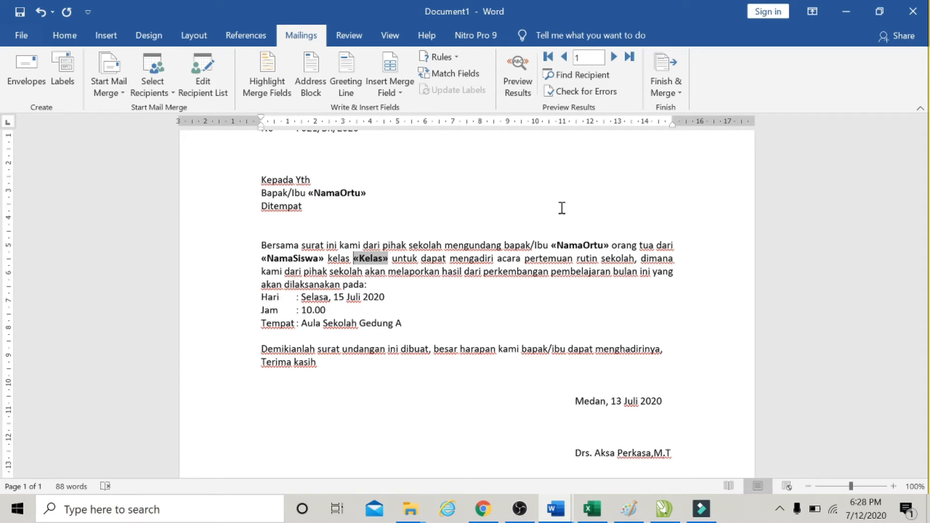
# Preview the merge results in the template letter for the first recipient.
pyautogui.click(453, 245)
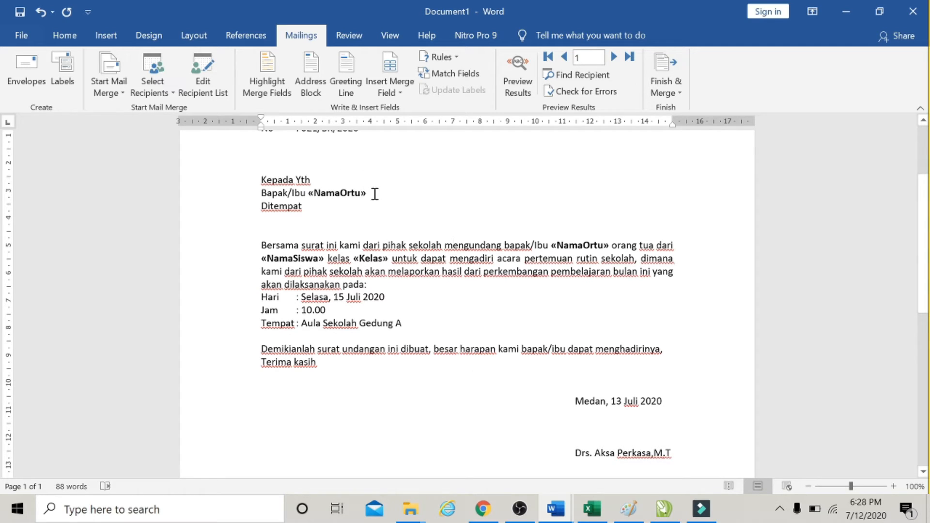
pyautogui.moveTo(367, 193); pyautogui.dragTo(339, 192)
pyautogui.click(371, 259)
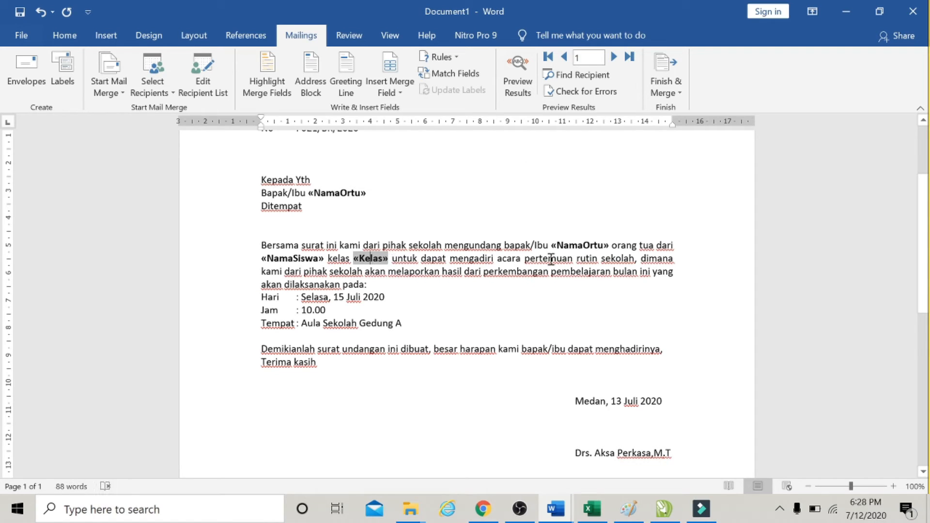
pyautogui.click(566, 248)
pyautogui.click(289, 259)
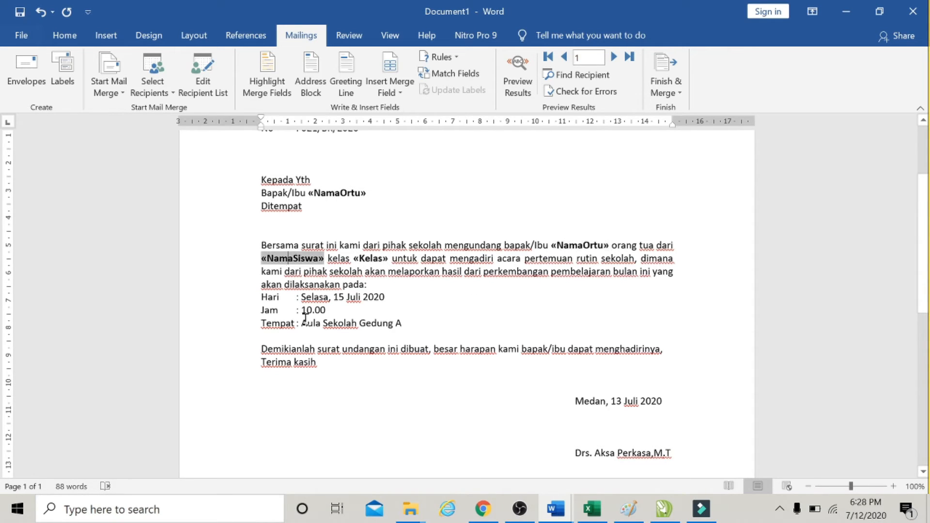
pyautogui.click(517, 73)
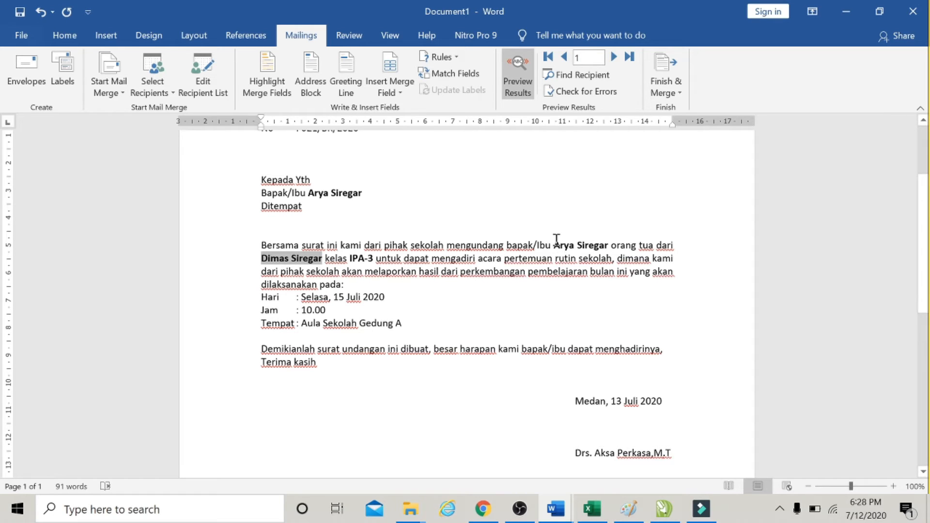
# Step through the preview to the second and third recipients.
pyautogui.moveTo(555, 247); pyautogui.dragTo(608, 247)
pyautogui.click(385, 232)
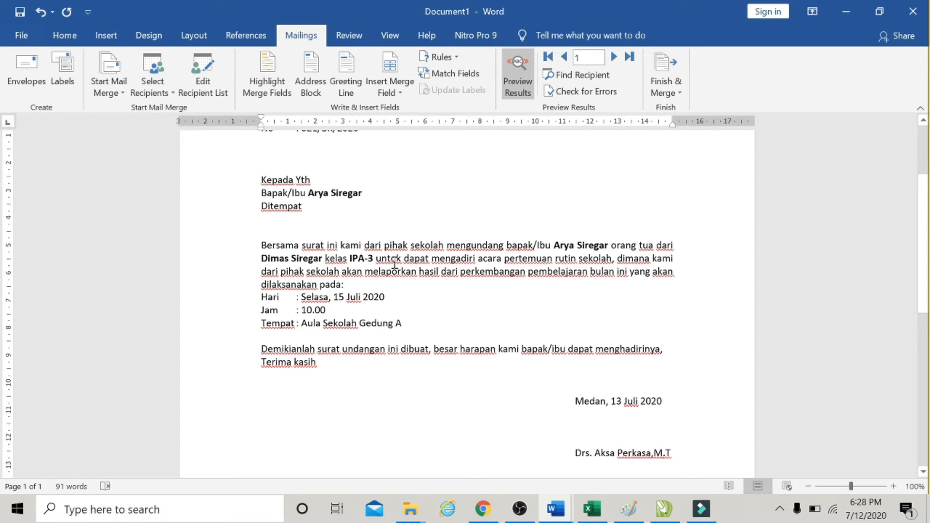
pyautogui.click(395, 260)
pyautogui.click(617, 58)
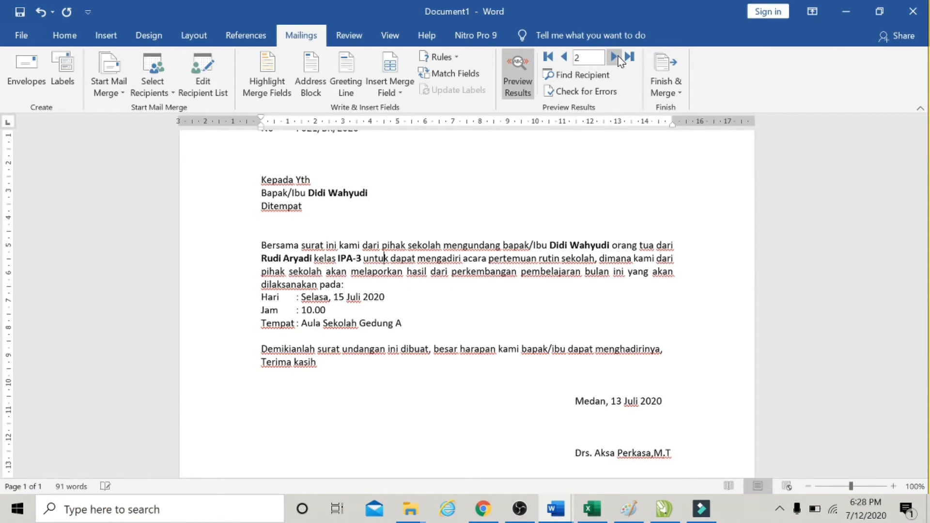
pyautogui.click(616, 58)
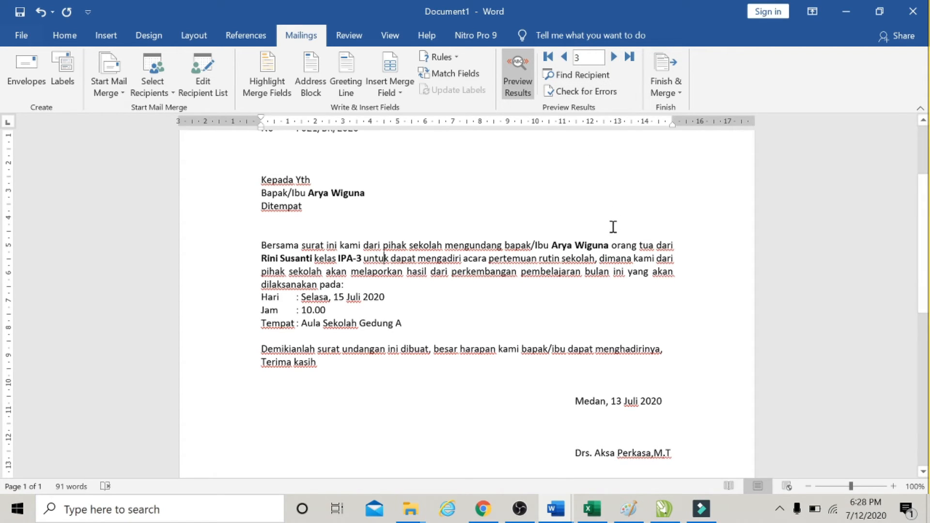
# Turn off the preview and open the Datasiswabaru.mdb data source for editing from the recipient list.
pyautogui.click(515, 81)
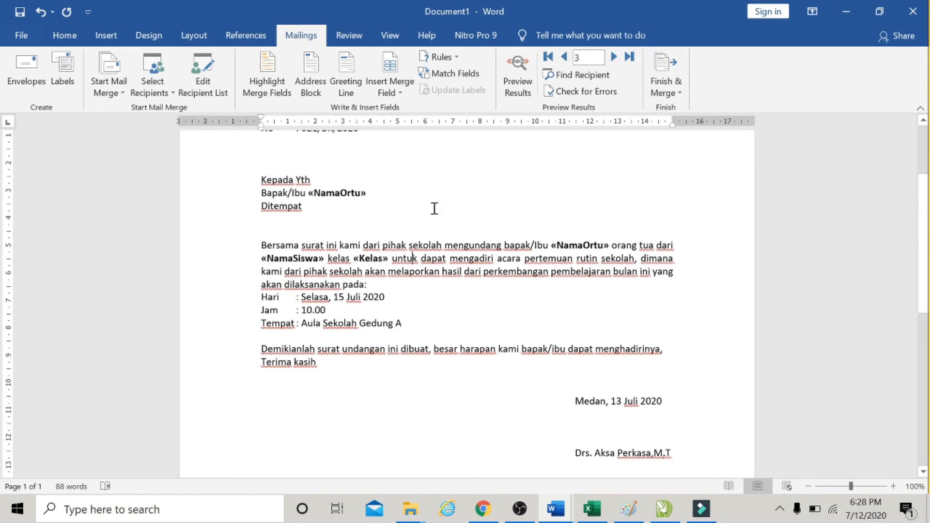
pyautogui.click(516, 78)
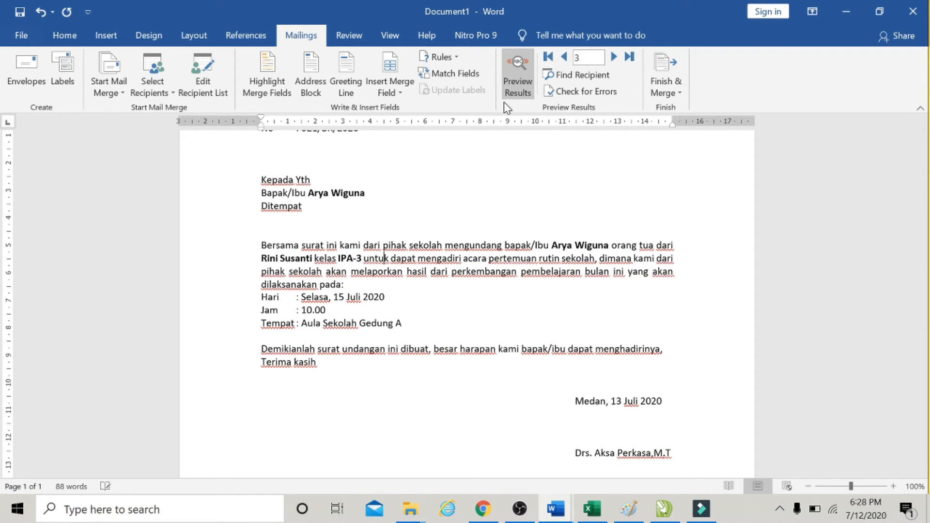
pyautogui.click(516, 74)
pyautogui.moveTo(468, 510)
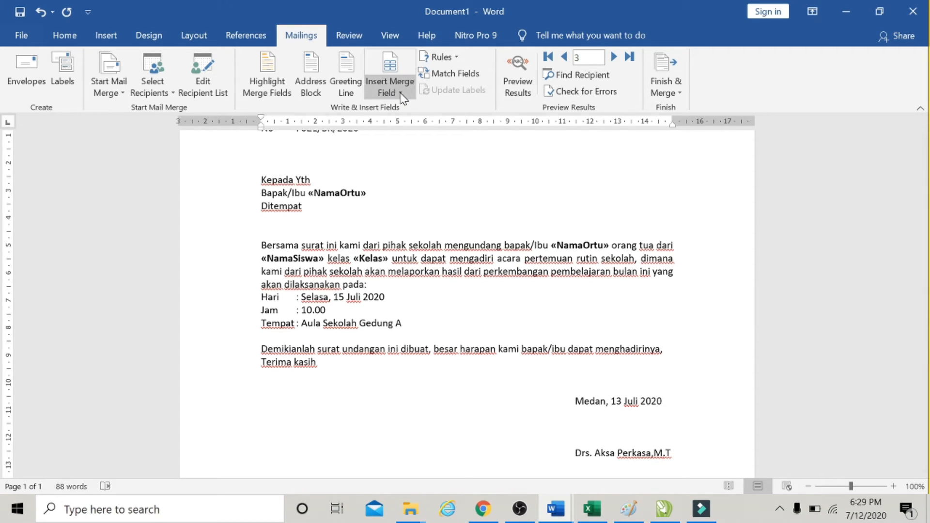
pyautogui.click(207, 67)
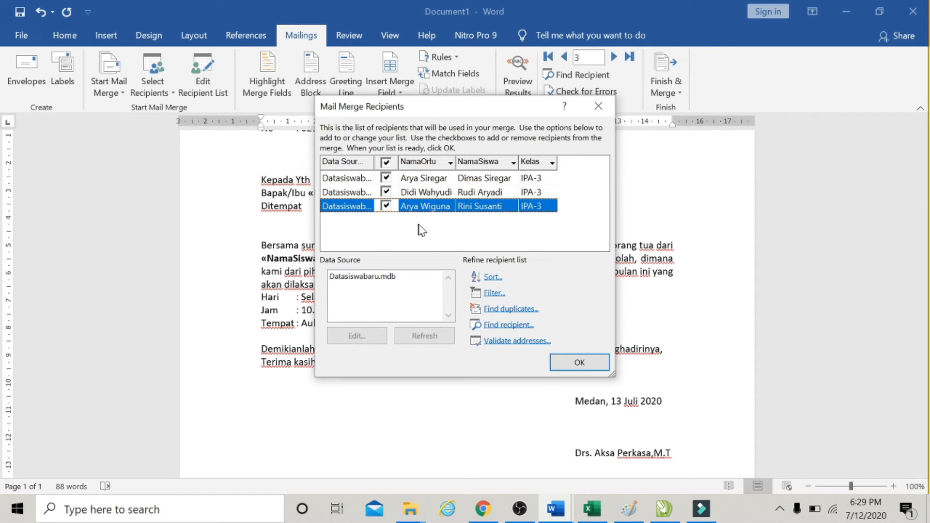
pyautogui.click(386, 206)
pyautogui.click(353, 275)
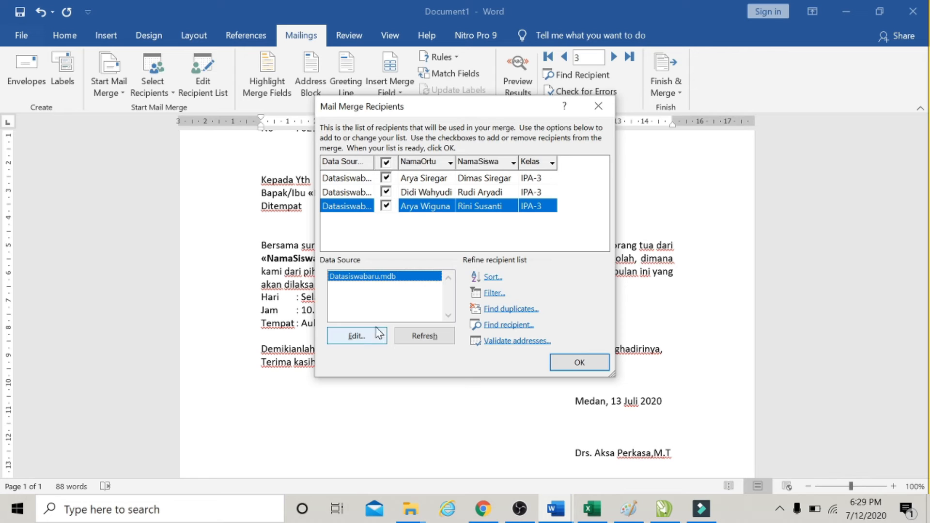
pyautogui.click(356, 336)
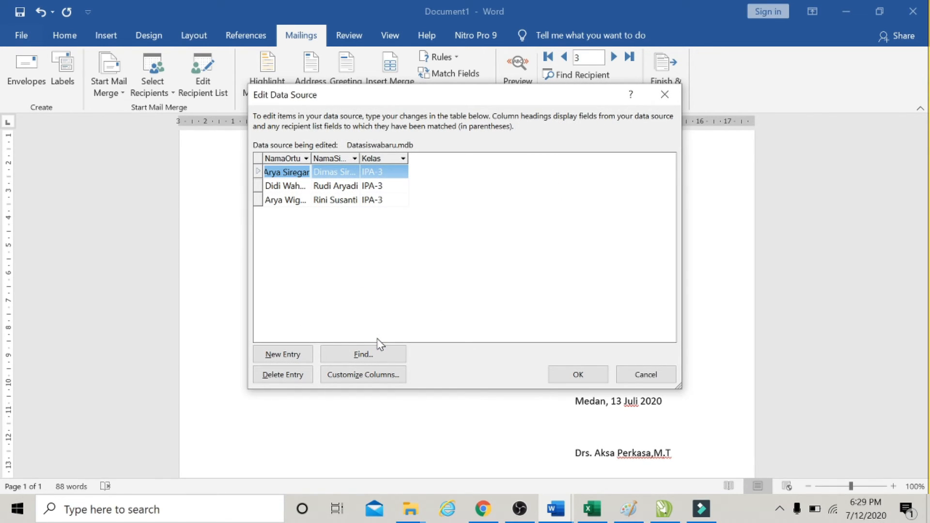
# Add a new recipient entry with the parent's name, the student's name and class IPA-3.
pyautogui.click(371, 202)
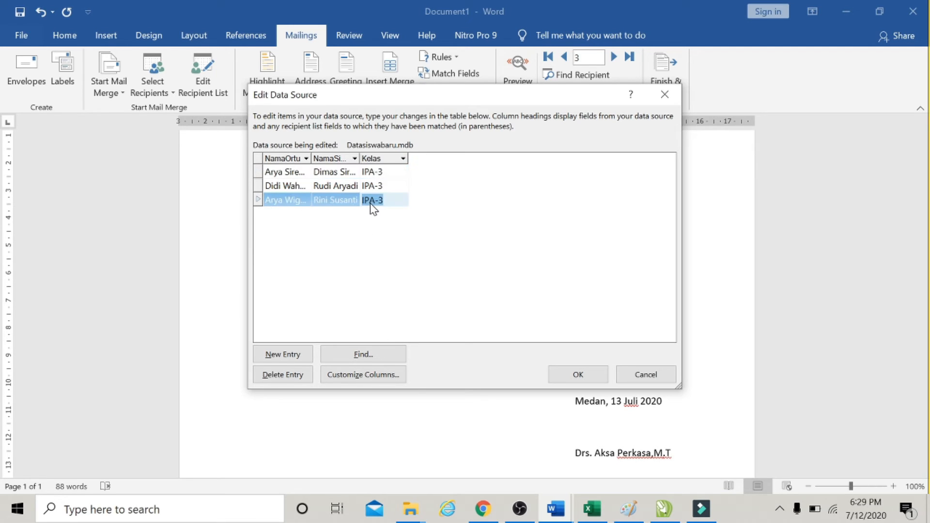
pyautogui.click(304, 357)
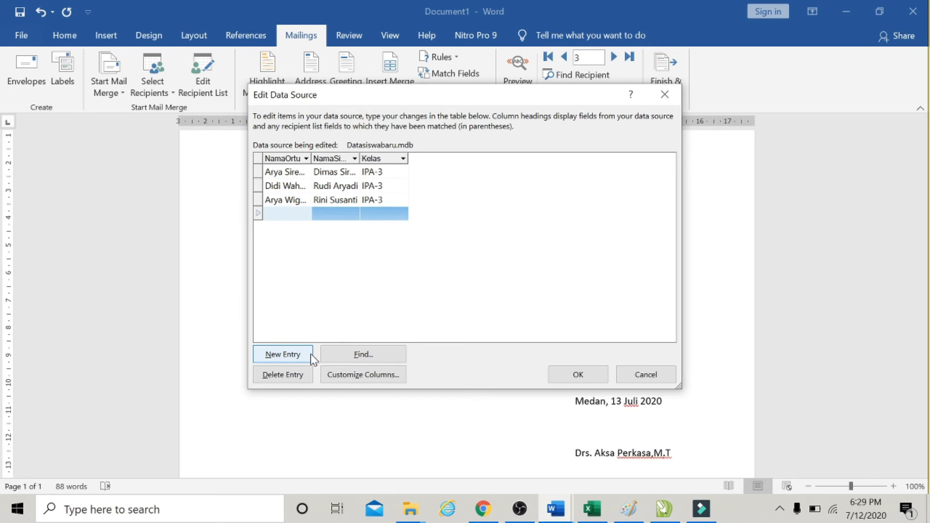
pyautogui.press('Tab')
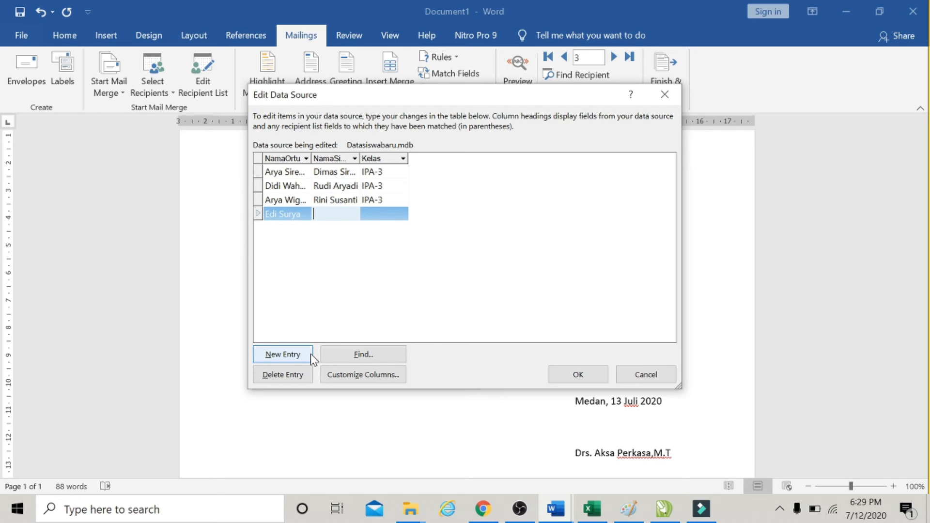
pyautogui.write('IPA-')
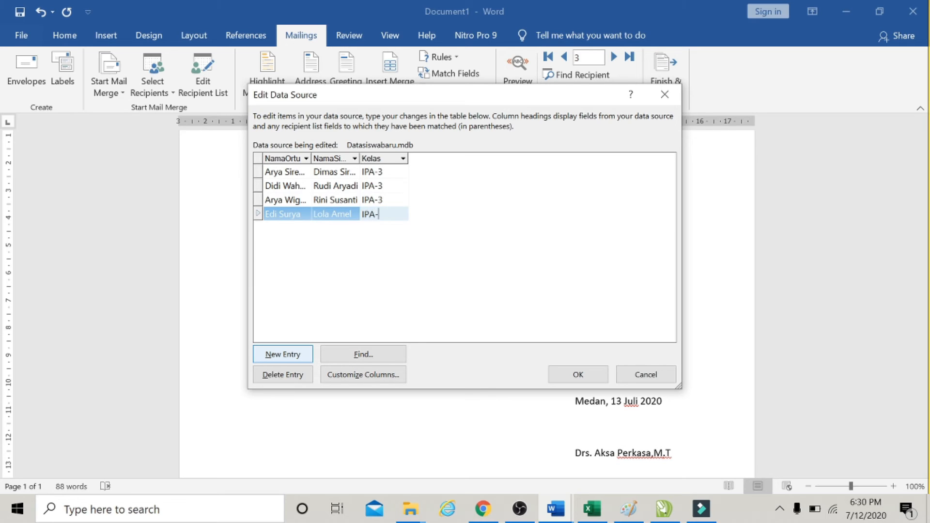
pyautogui.write('3')
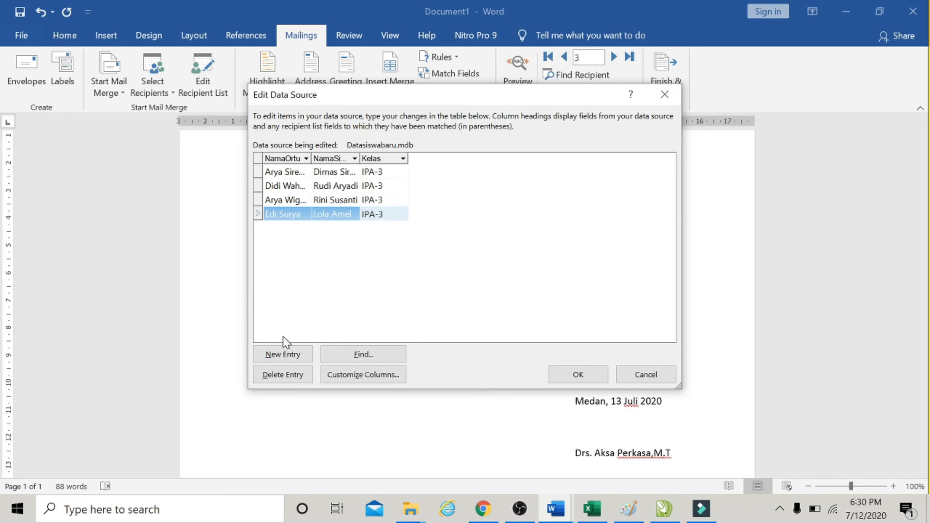
# Add a second new entry with another parent's and student's names and class IPA-3.
pyautogui.click(290, 358)
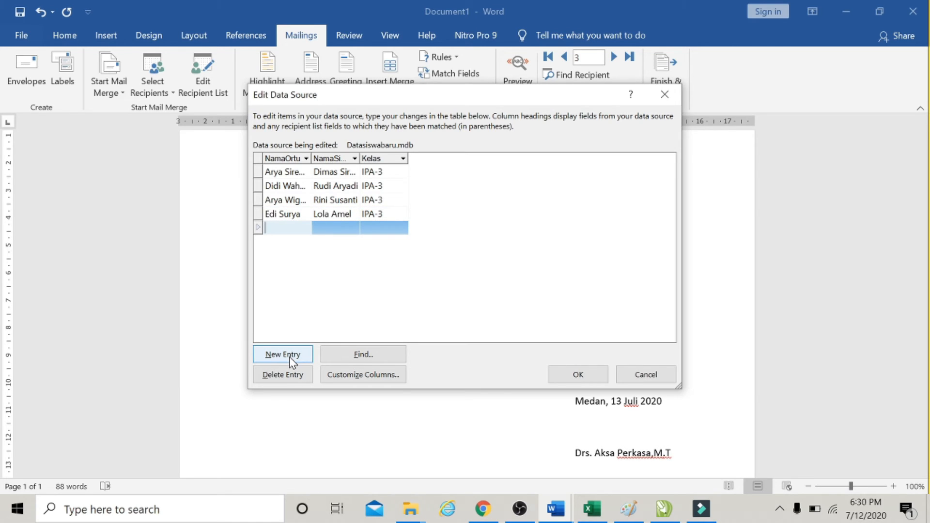
pyautogui.press('Tab')
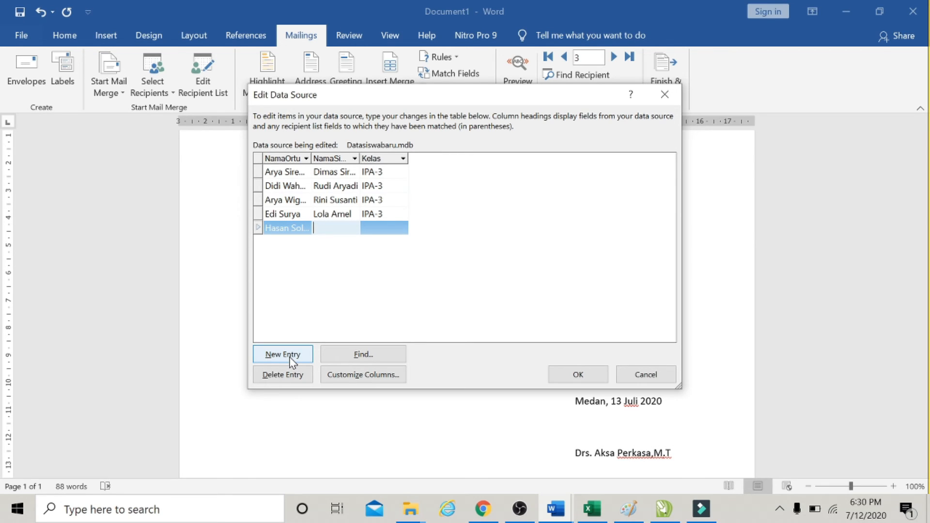
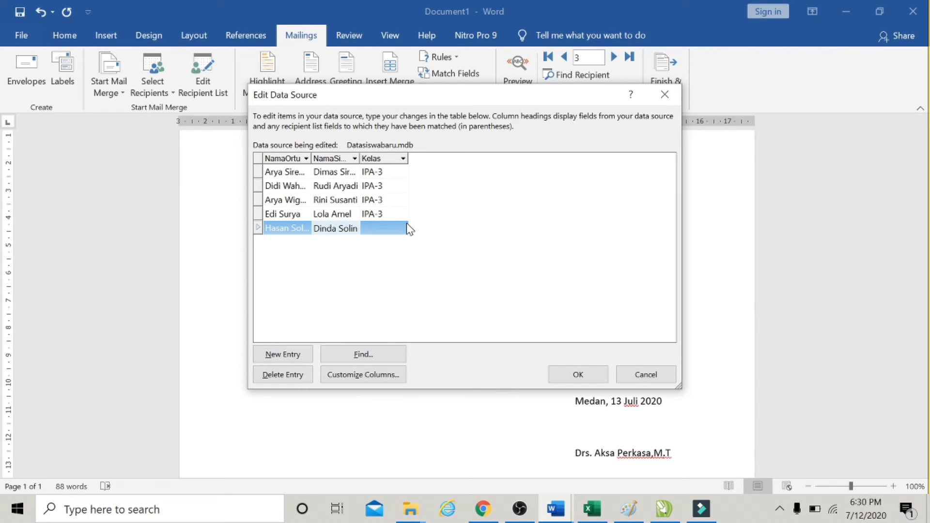
pyautogui.click(373, 230)
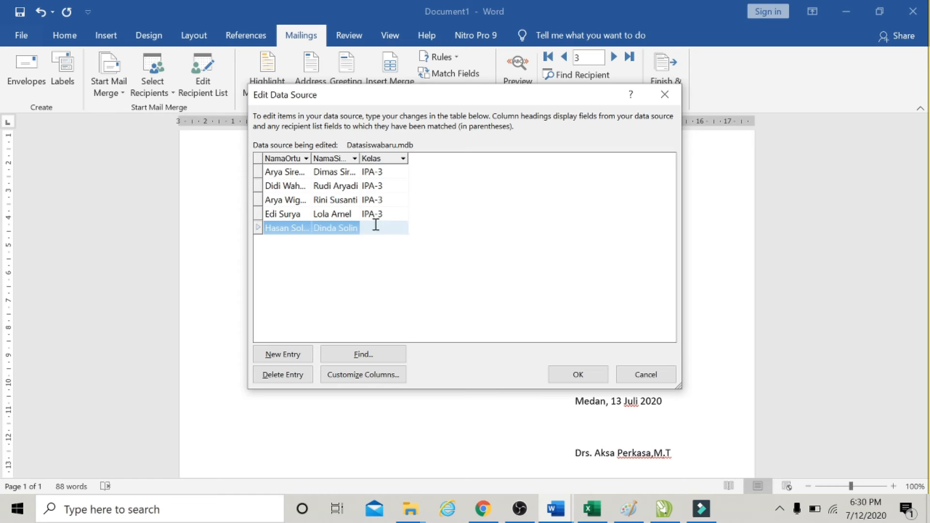
pyautogui.write('IPA-3')
# Save the changes to Datasiswabaru.mdb and close the recipient list.
pyautogui.click(572, 378)
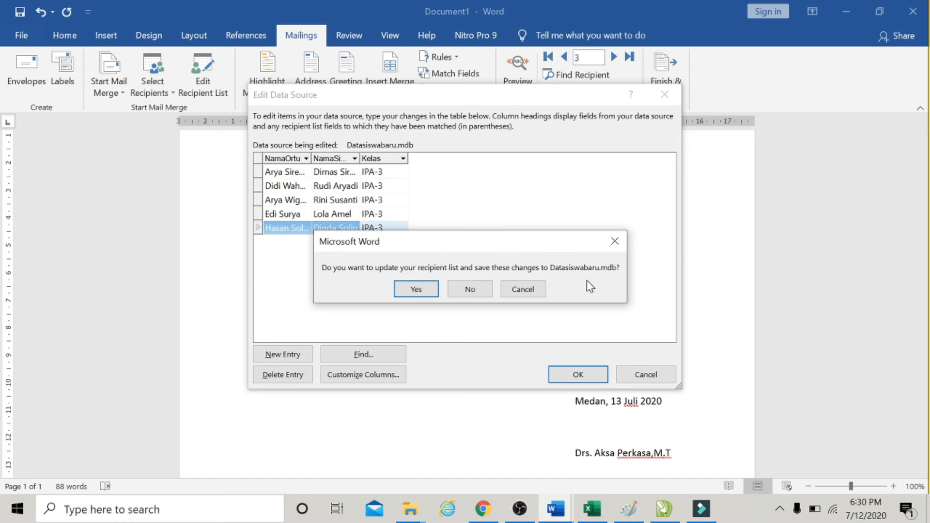
pyautogui.click(430, 289)
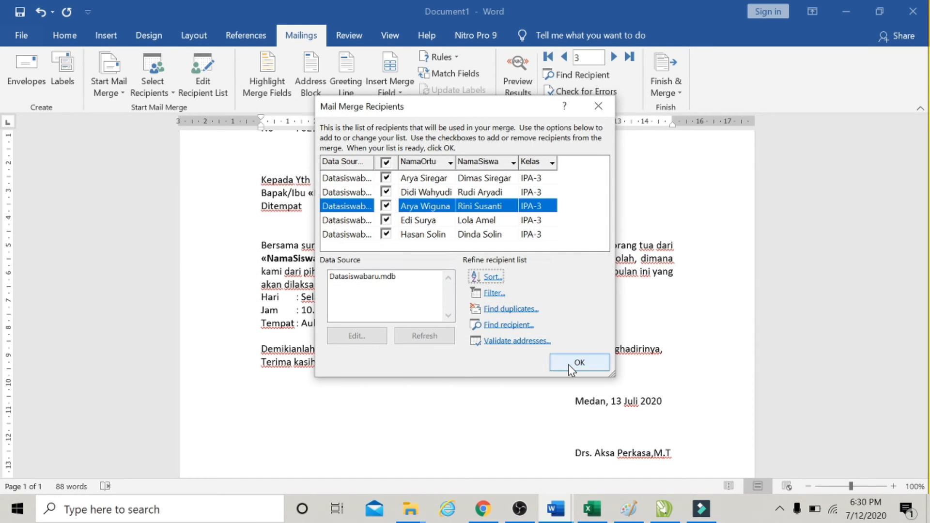
pyautogui.click(579, 364)
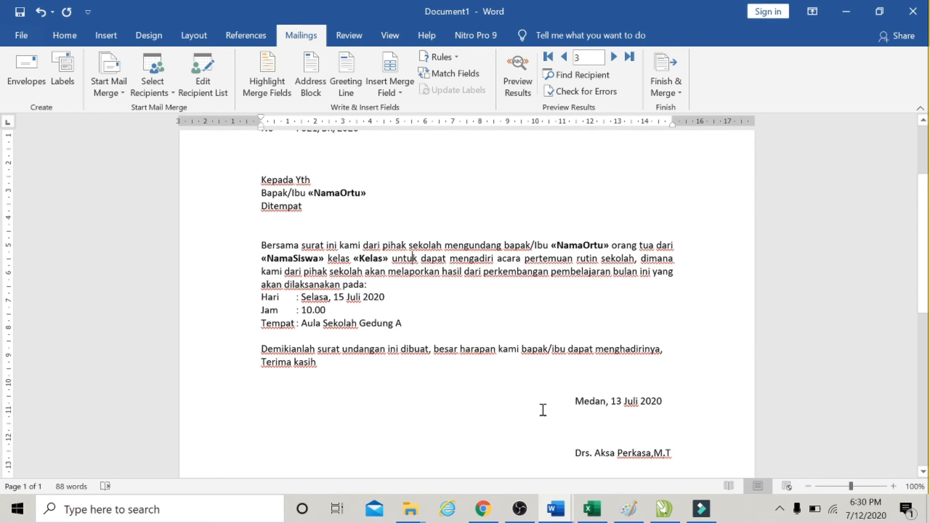
# Preview the results for the fourth and fifth recipients, then return to field codes.
pyautogui.click(518, 68)
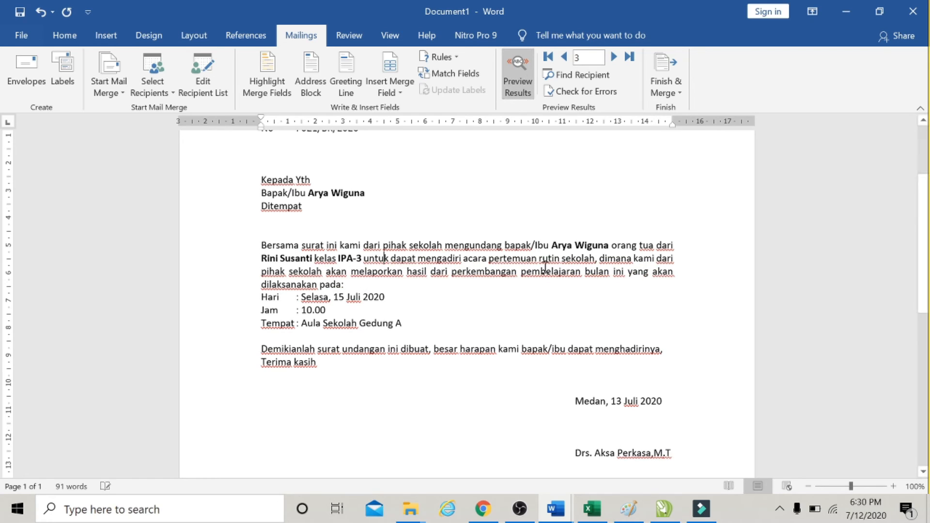
pyautogui.click(614, 57)
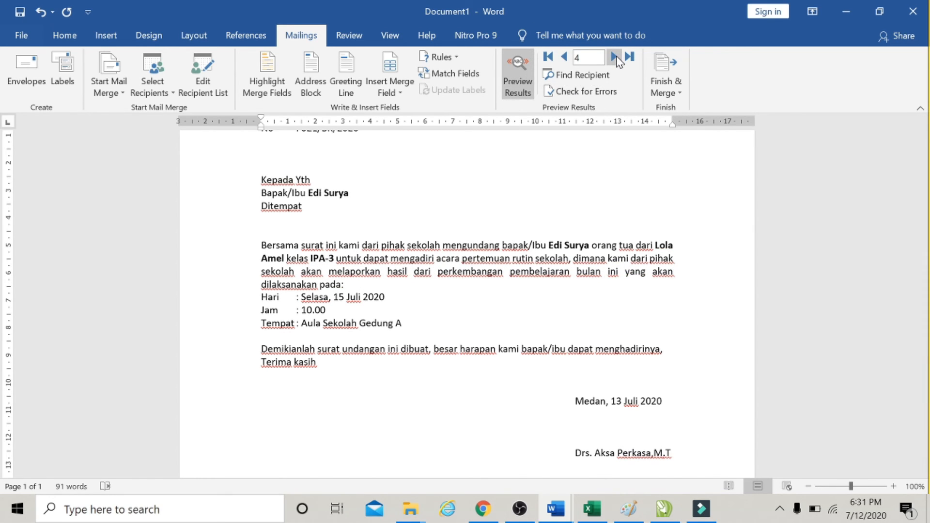
pyautogui.click(614, 57)
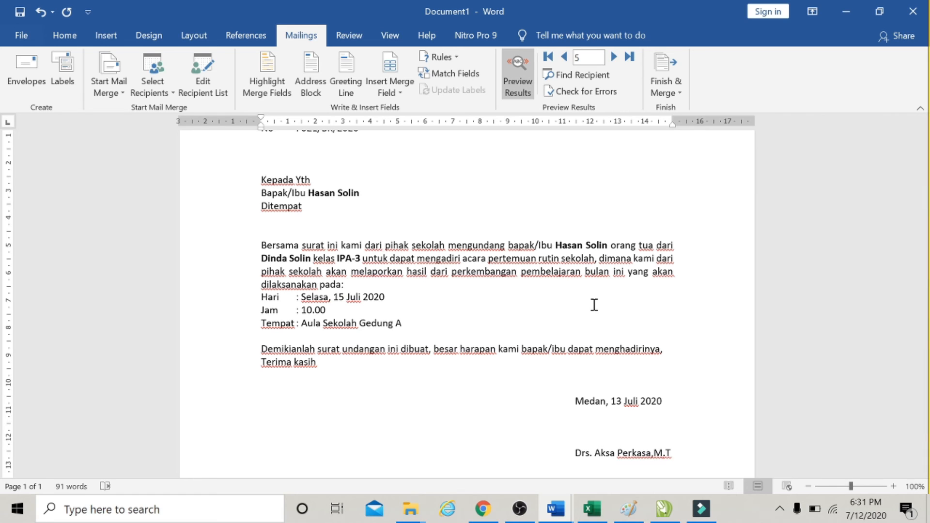
pyautogui.click(517, 72)
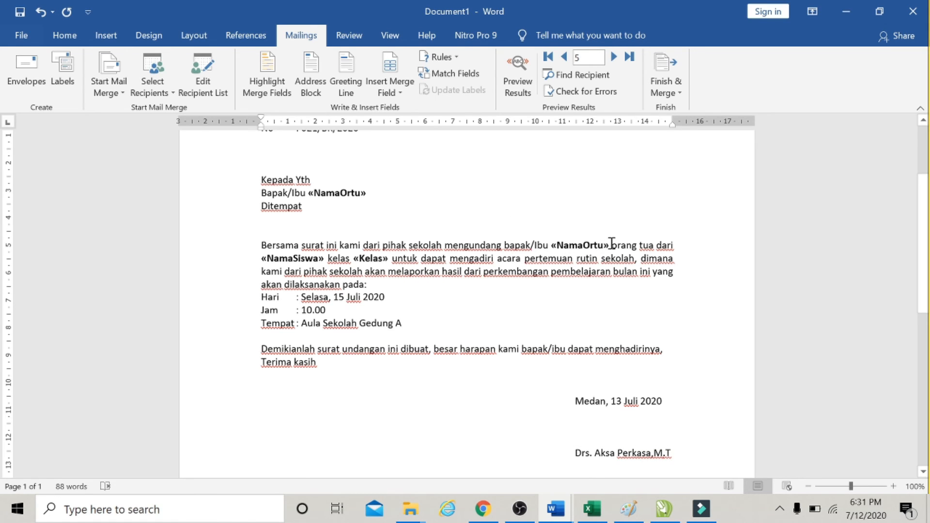
# Delete the trailing "A" from the Tempat line's venue text.
pyautogui.moveTo(611, 243); pyautogui.dragTo(553, 245)
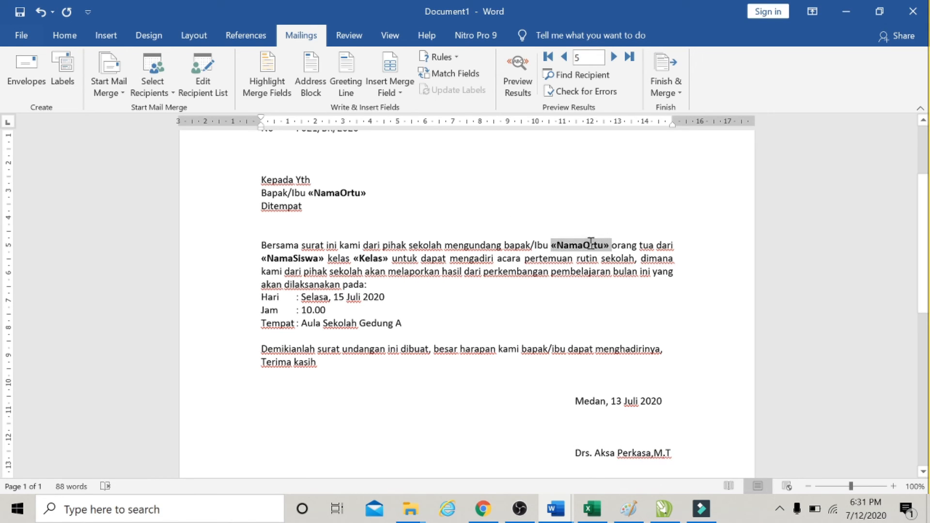
pyautogui.click(553, 329)
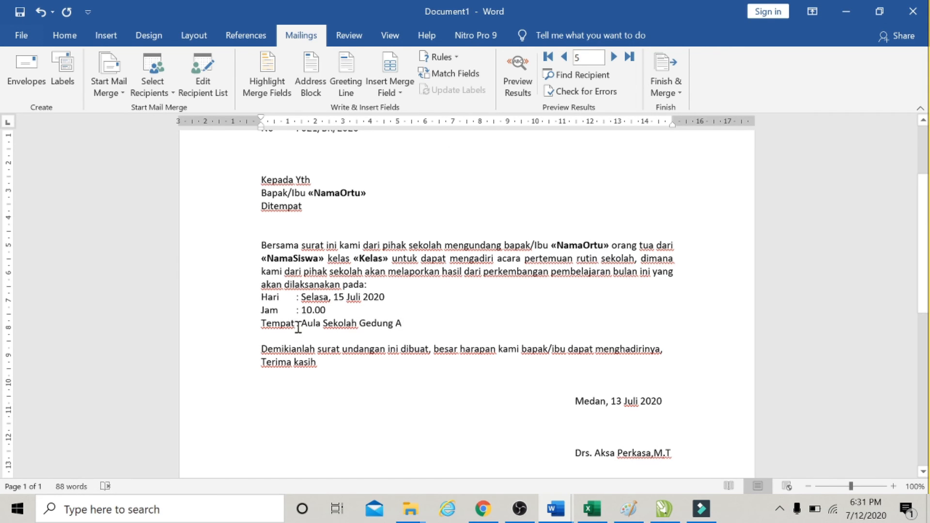
pyautogui.click(413, 324)
pyautogui.press('BackSpace')
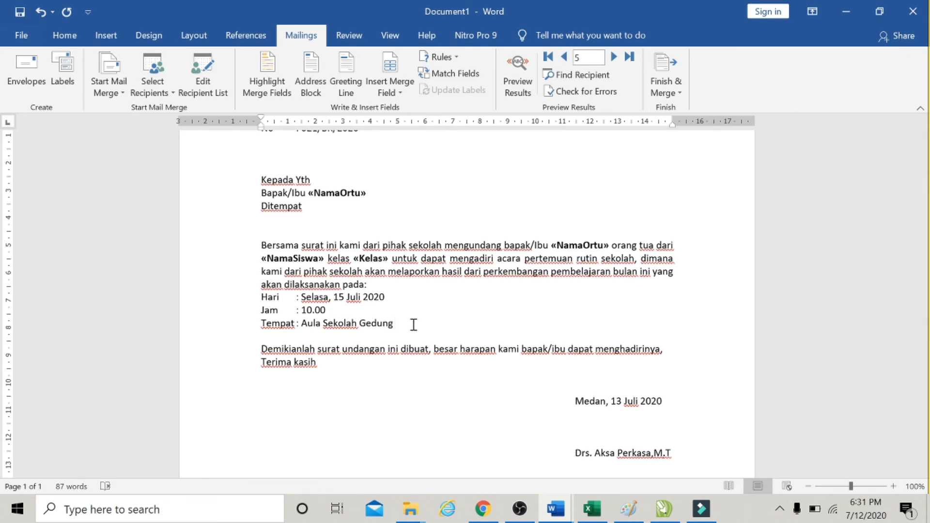
# Complete the Tempat venue as Aula Sekolah Gedung C and turn on the merged results preview.
pyautogui.write('C')
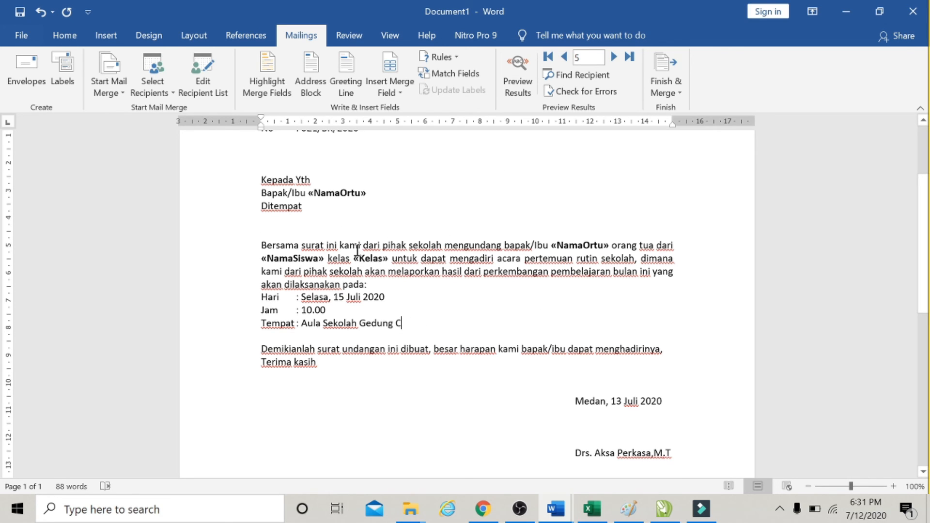
pyautogui.click(516, 67)
pyautogui.press('BackSpace')
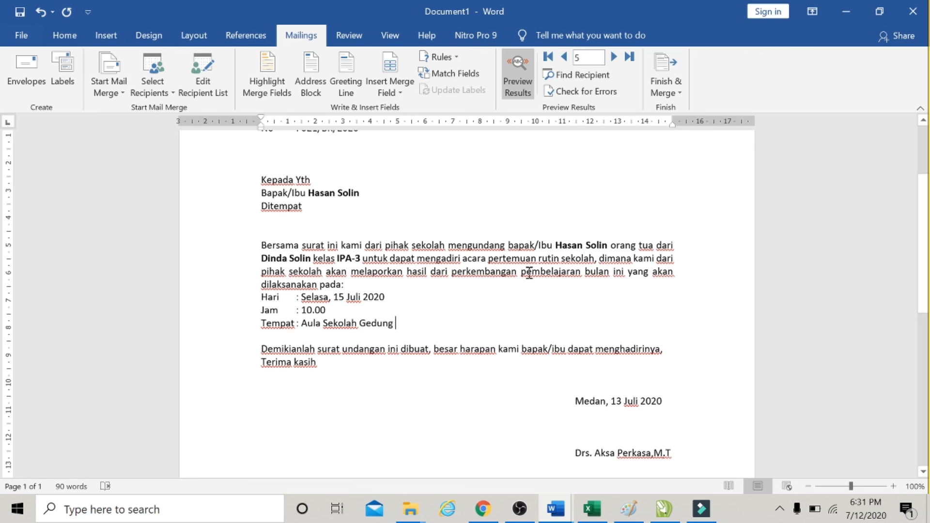
pyautogui.hotkey('ctrl', 'z')
# Step backward through the previewed letters from the fifth recipient to the first.
pyautogui.scroll(-1, 557, 152)
pyautogui.click(613, 59)
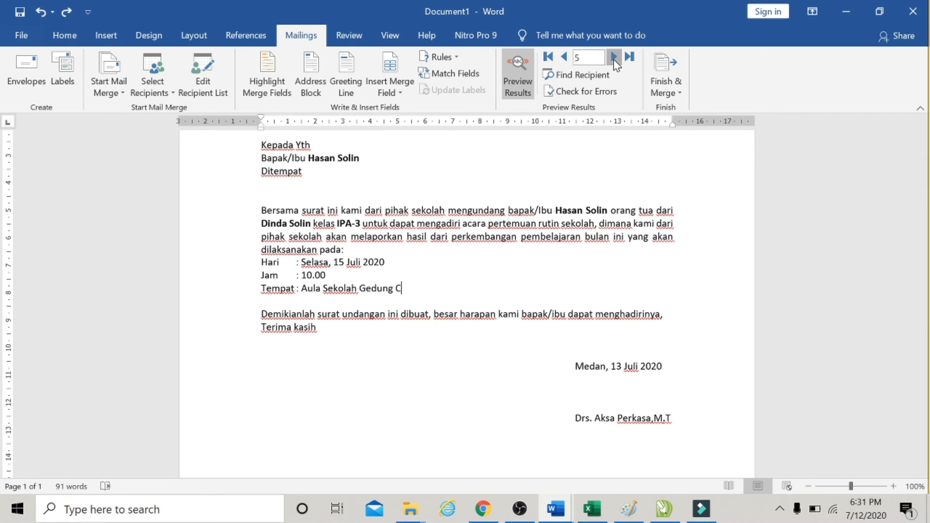
pyautogui.click(564, 58)
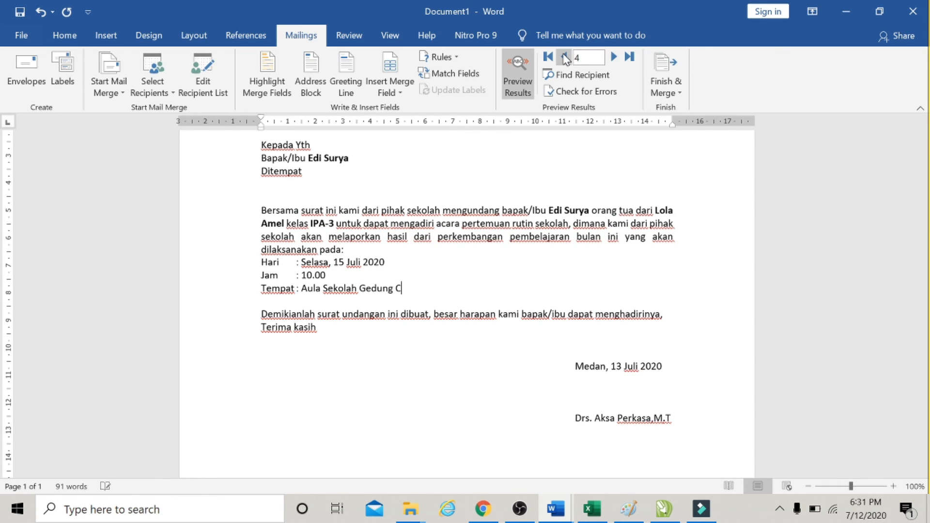
pyautogui.click(564, 57)
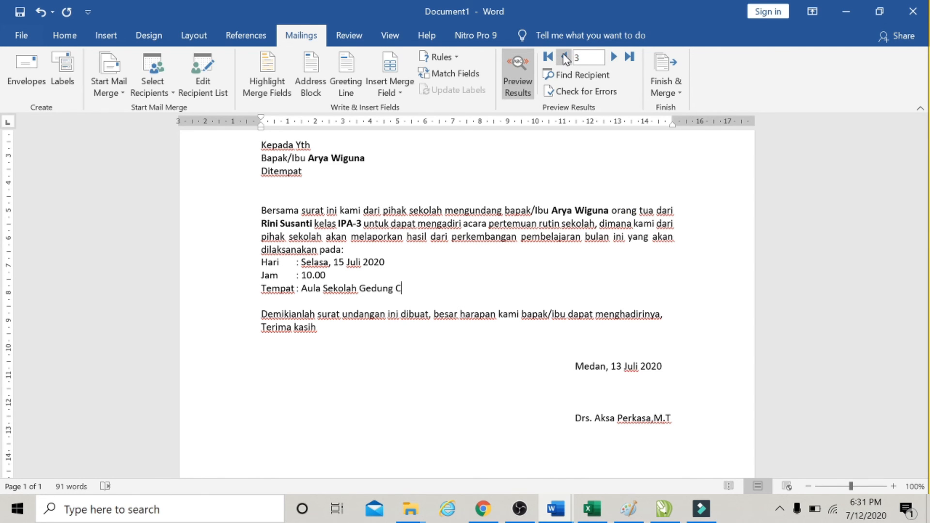
pyautogui.click(564, 58)
pyautogui.click(564, 57)
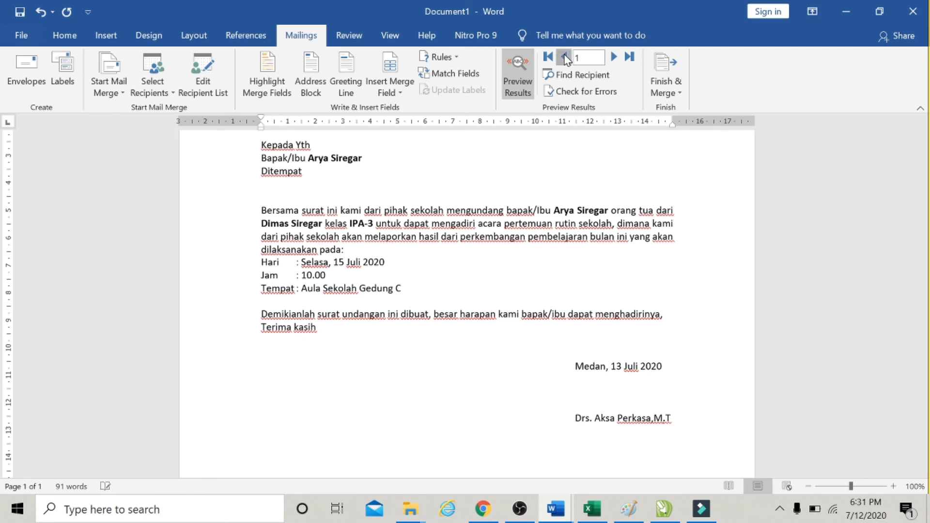
# Scroll through the first recipient's letter and advance the preview to the second recipient.
pyautogui.scroll(4, 569, 209)
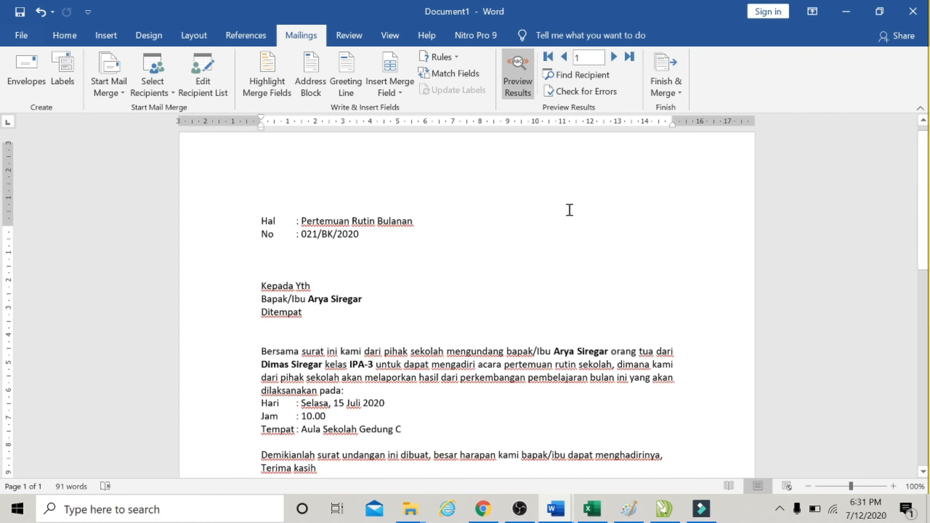
pyautogui.scroll(-5, 570, 208)
pyautogui.scroll(-5, 570, 209)
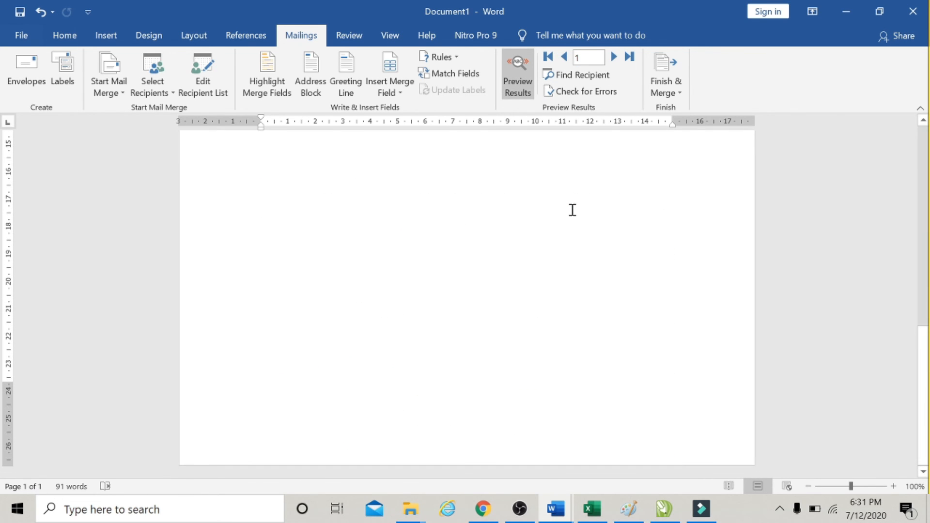
pyautogui.scroll(10, 571, 210)
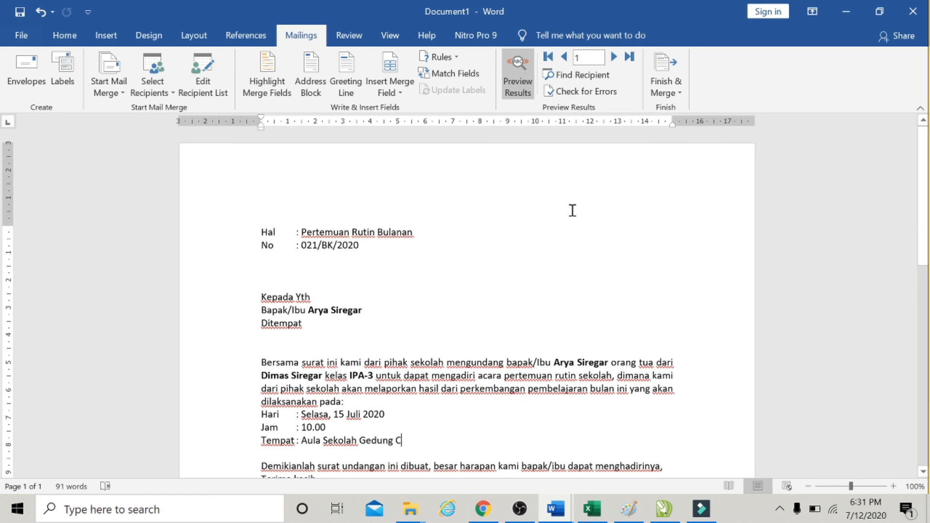
pyautogui.click(614, 56)
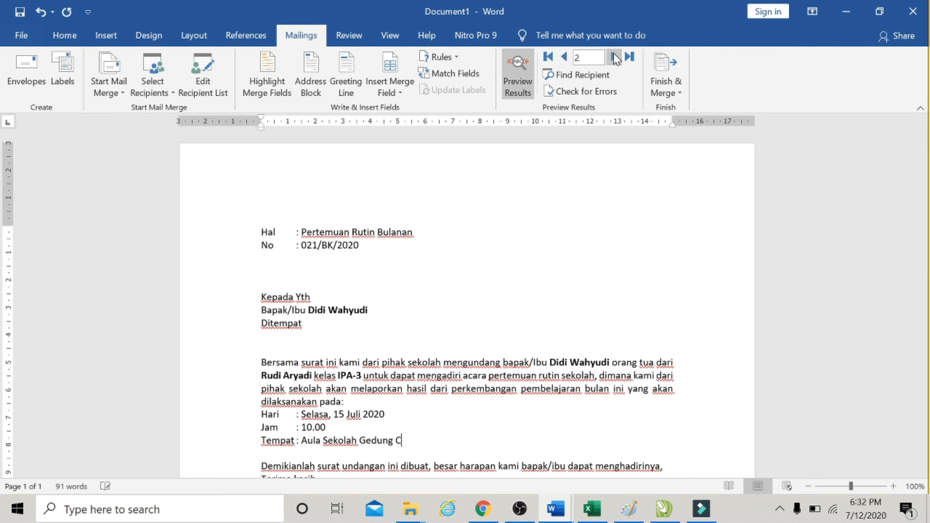
pyautogui.scroll(-3, 600, 201)
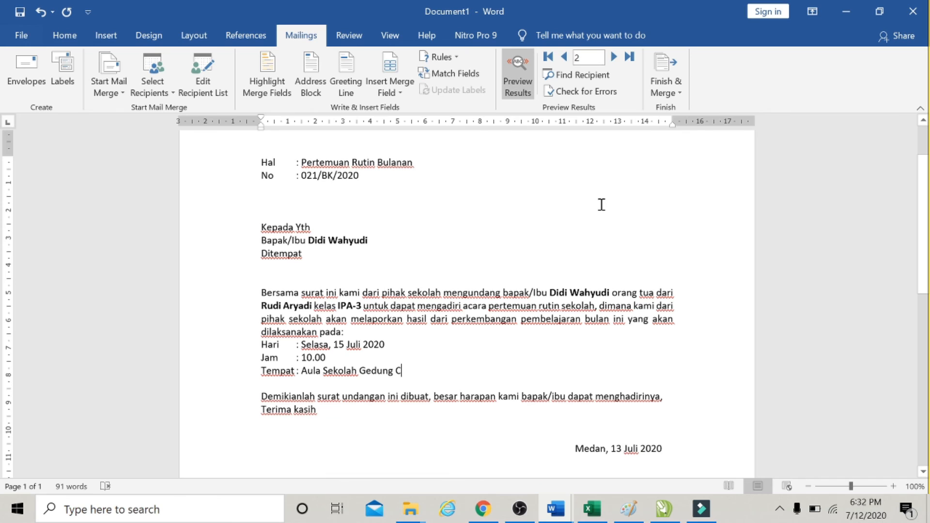